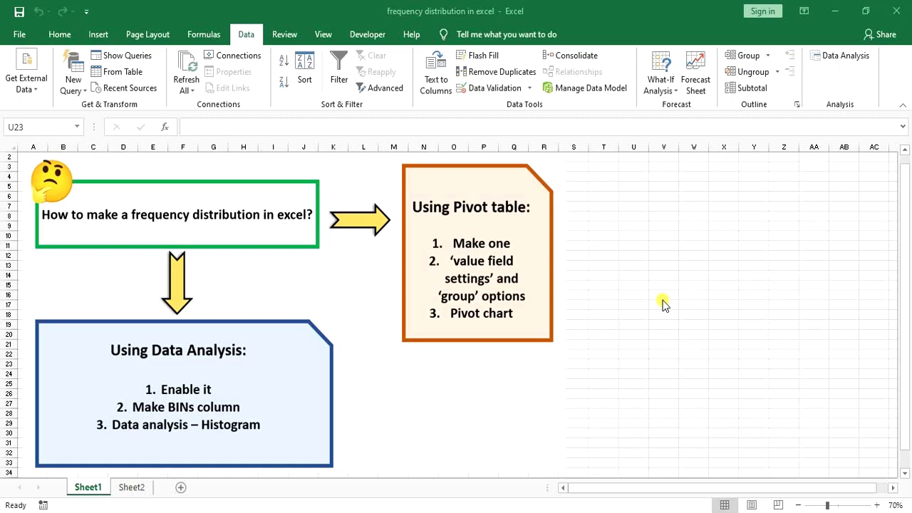
- Open Sheet2 and review the precipitation data listed in column A
click(245, 227)
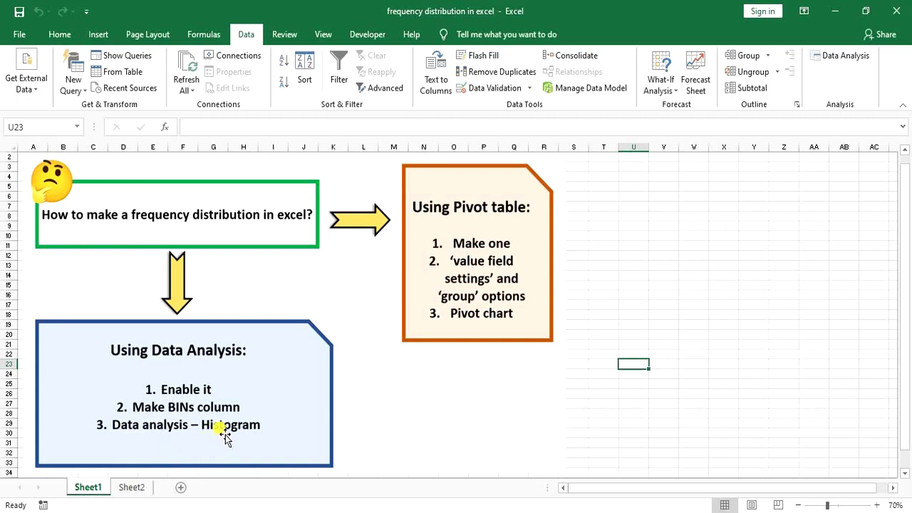
click(124, 490)
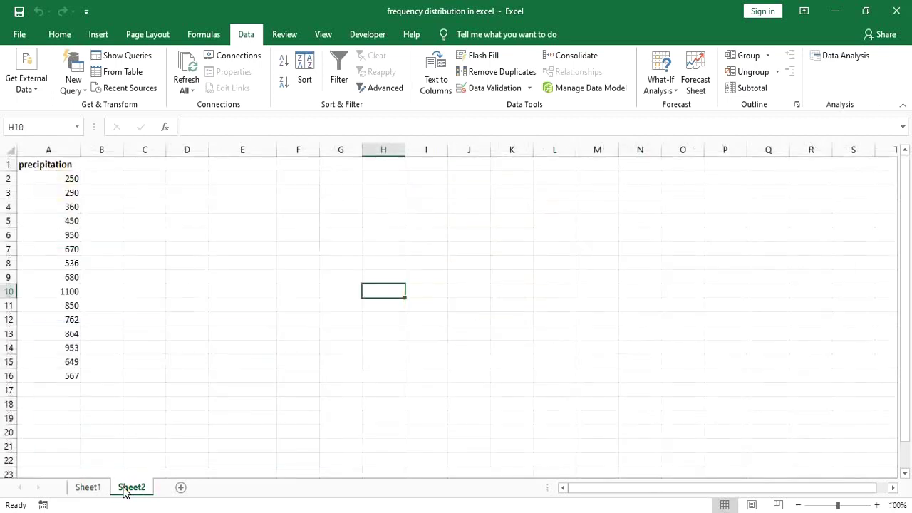
click(60, 179)
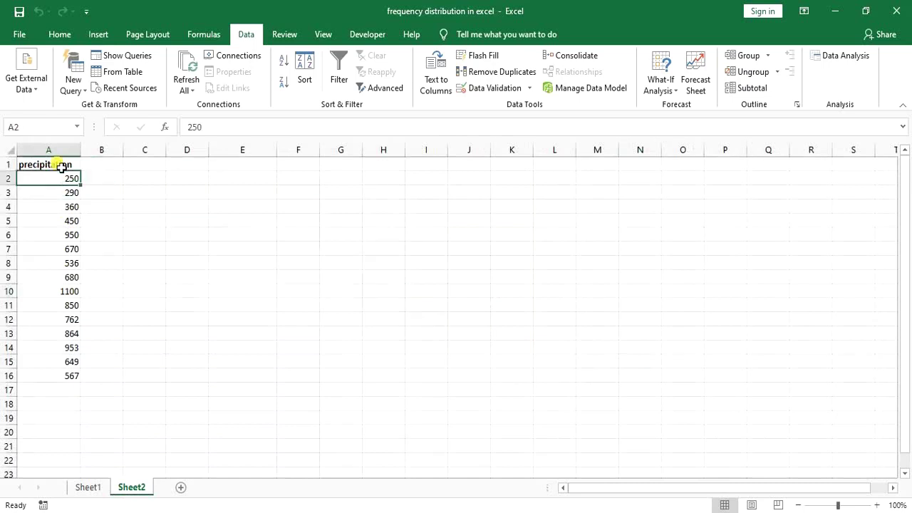
click(60, 165)
click(70, 183)
drag(72, 183, 61, 376)
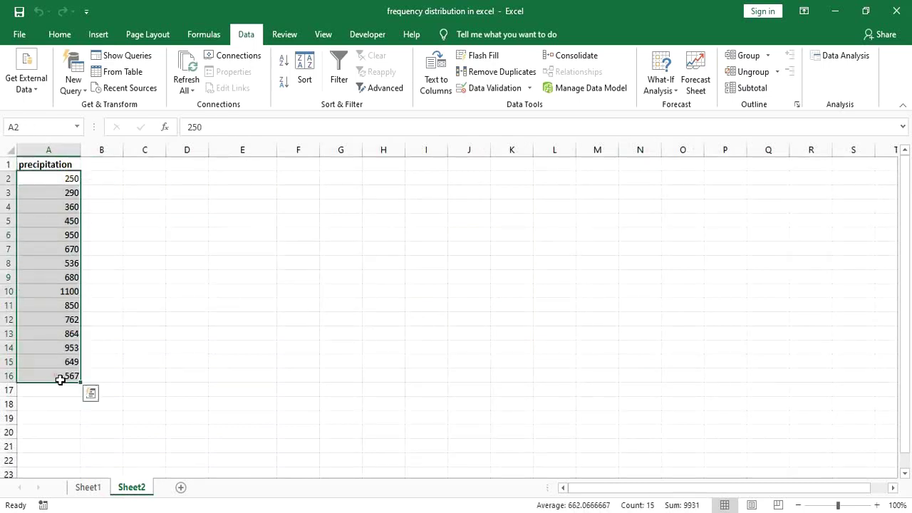
click(54, 348)
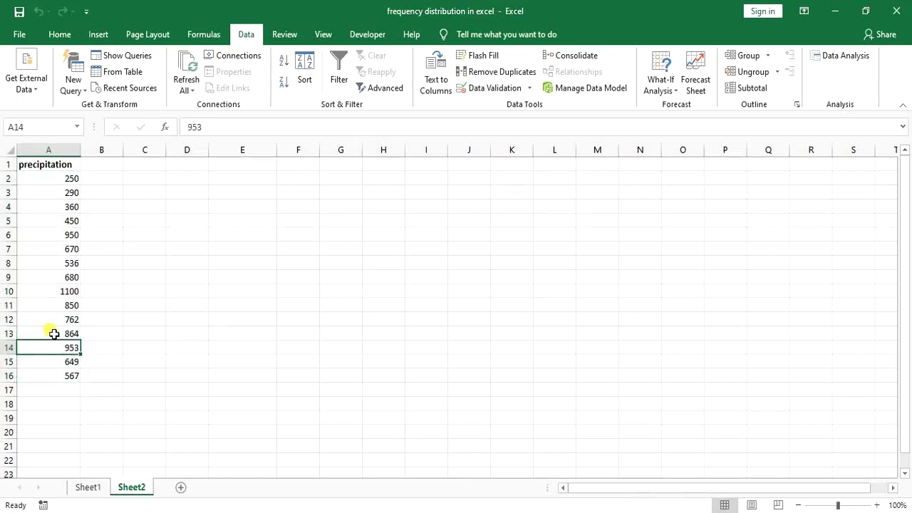
click(76, 212)
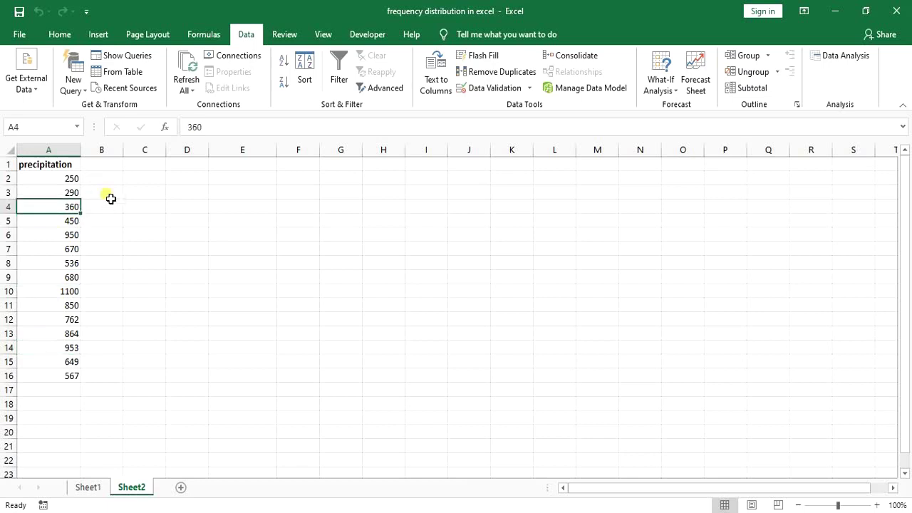
click(112, 179)
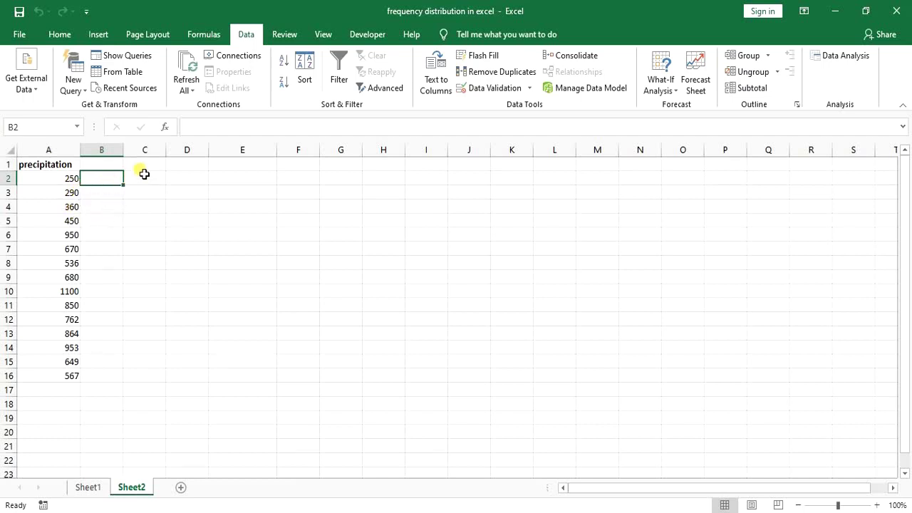
click(145, 166)
- Insert a PivotTable from the precipitation data in Sheet2 A1:A16 on a new worksheet
click(47, 169)
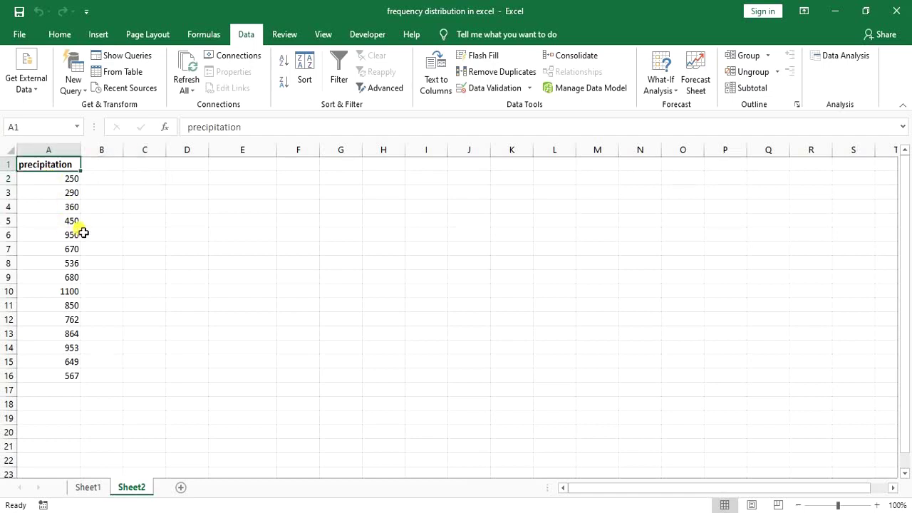
click(99, 34)
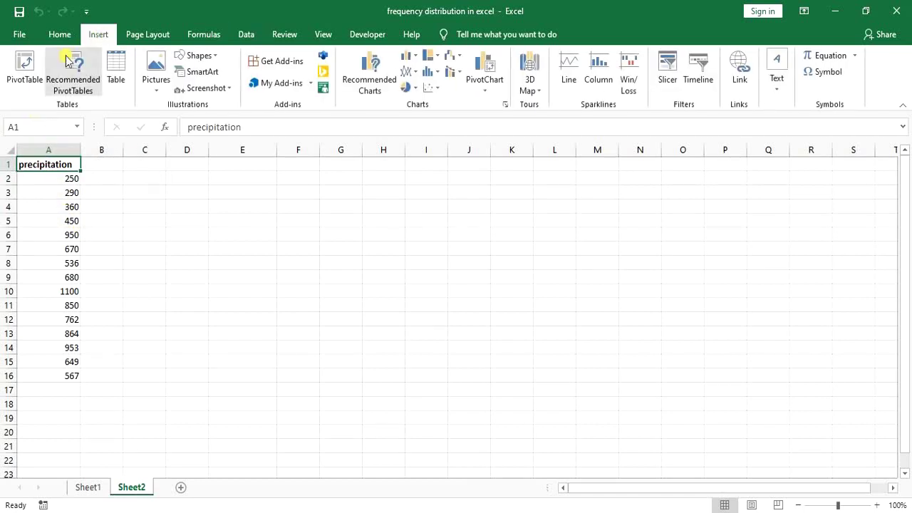
click(29, 68)
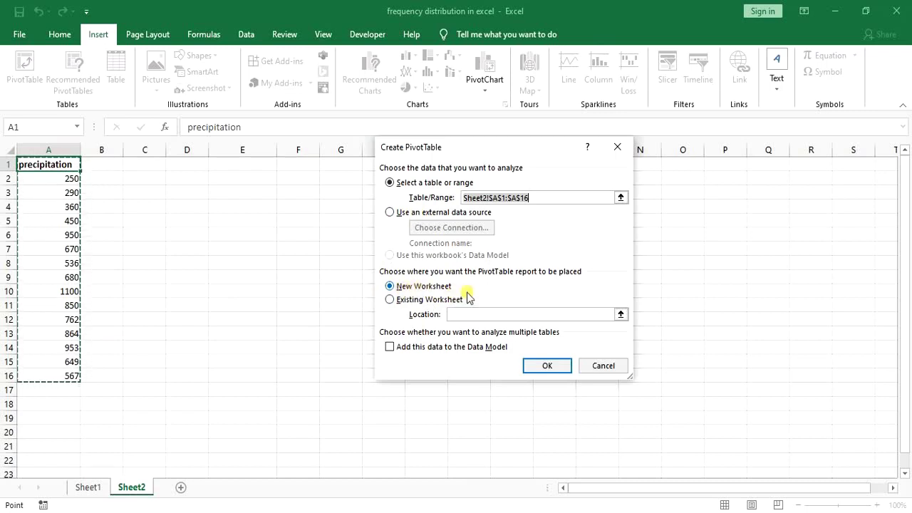
click(534, 366)
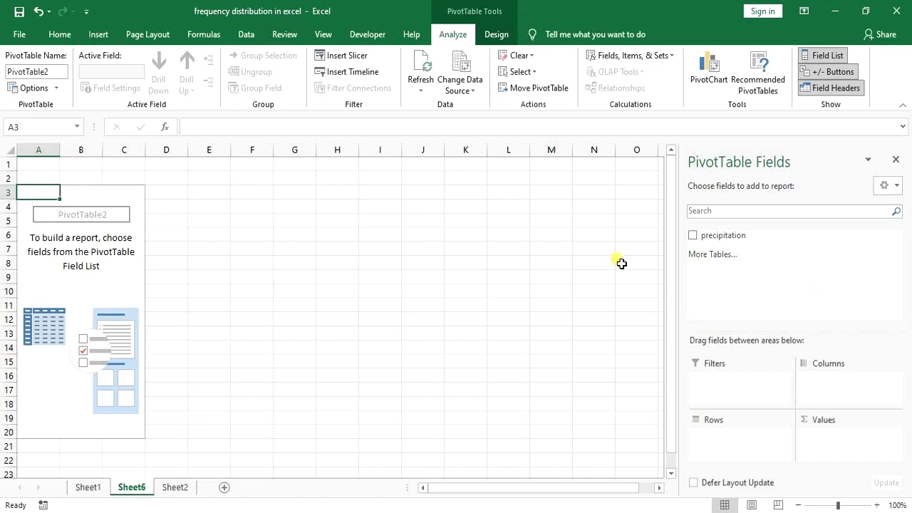
- Add the precipitation field to both the Values and Rows areas of the PivotTable
scroll(611, 295, down, 1)
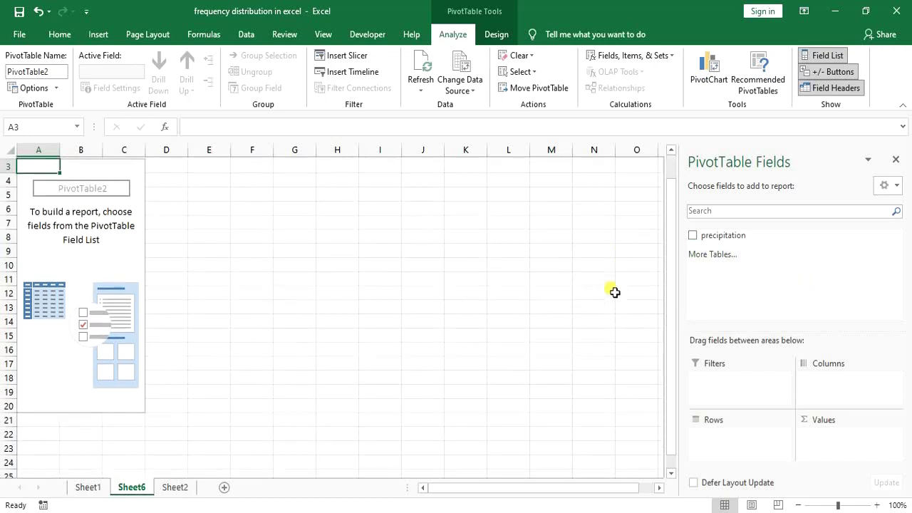
click(694, 235)
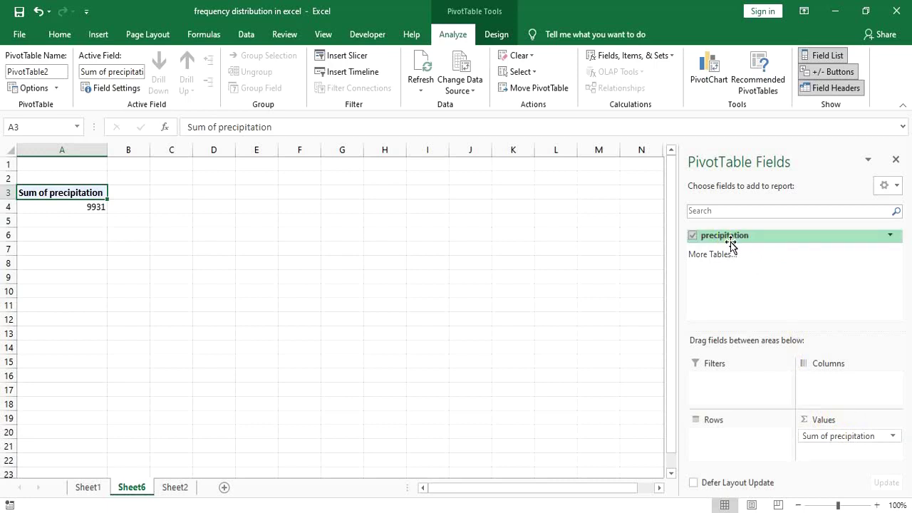
drag(731, 245, 728, 443)
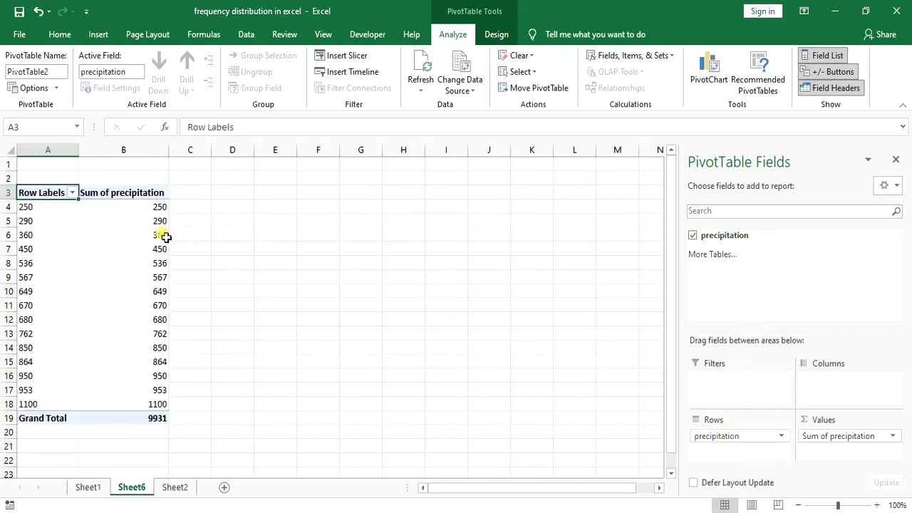
- Change the value field settings so that the precipitation values are summarized by Count
key(Down)
key(Down)
key(Down)
key(Down)
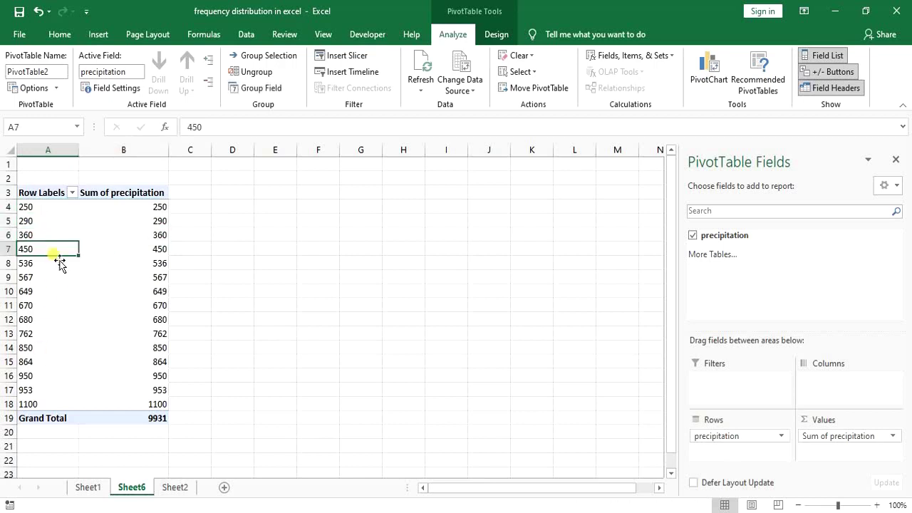
click(126, 250)
mouse_move(128, 268)
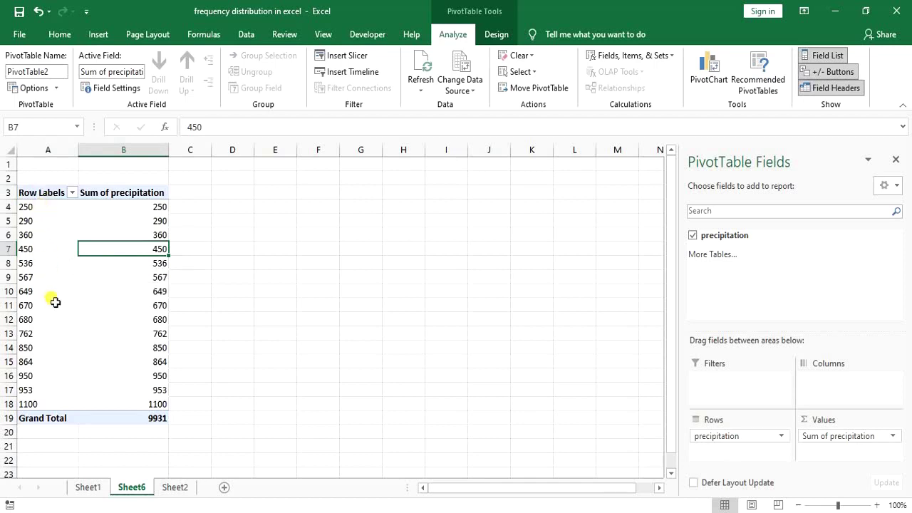
mouse_move(55, 302)
mouse_move(161, 251)
right_click(134, 252)
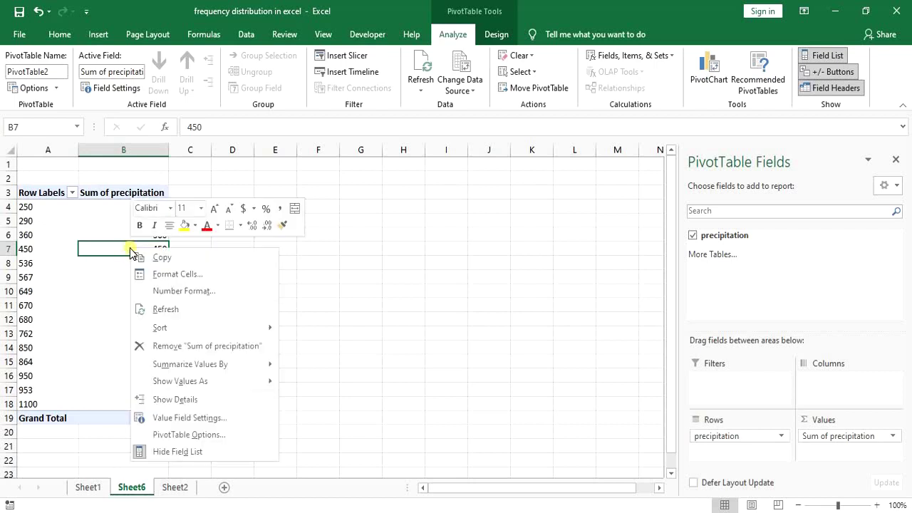
click(172, 417)
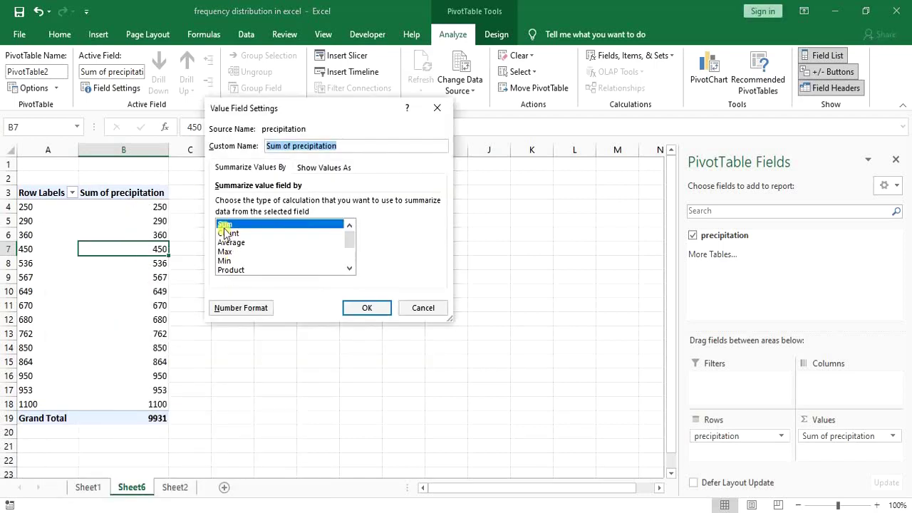
click(232, 235)
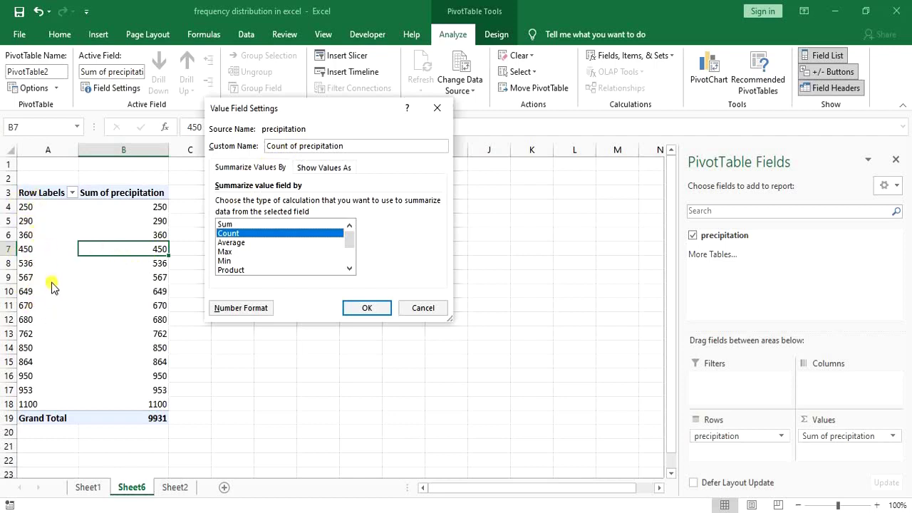
click(350, 308)
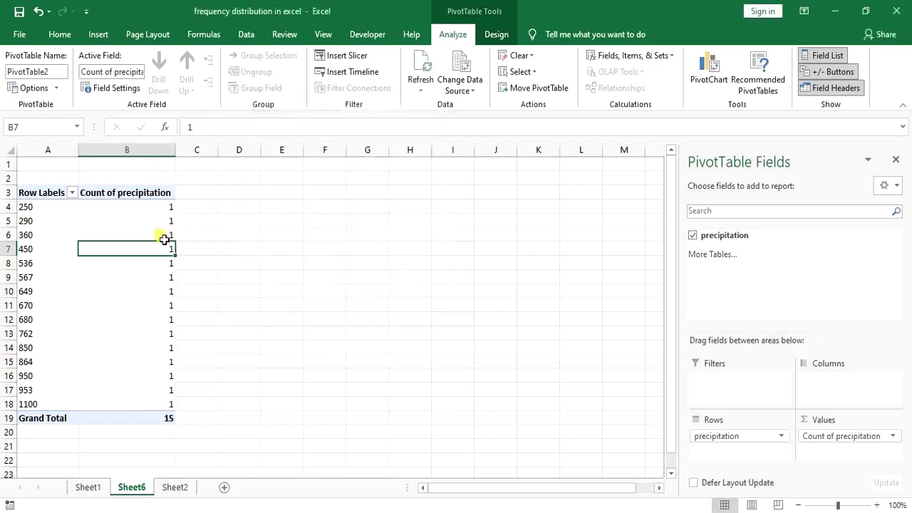
- Examine the individual precipitation row labels and their counts in the PivotTable
click(163, 207)
click(68, 208)
click(46, 264)
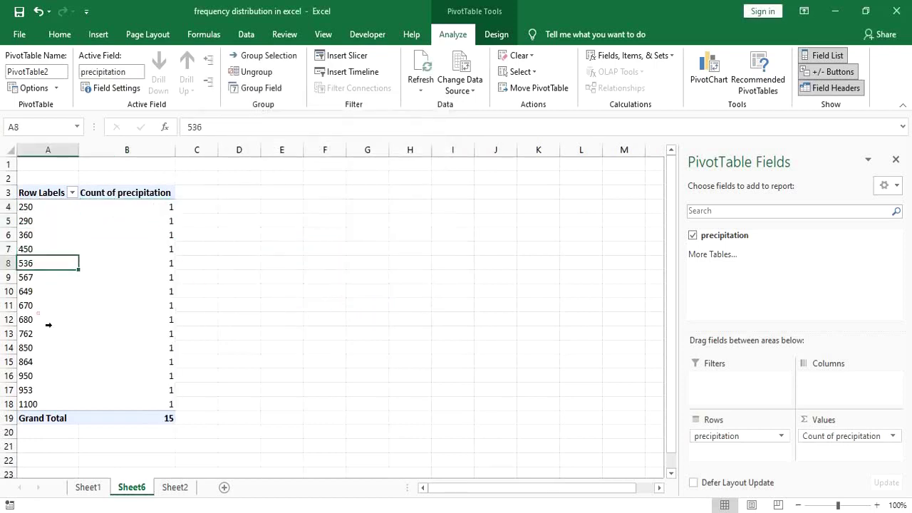
click(48, 325)
click(42, 363)
key(ctrl+Up)
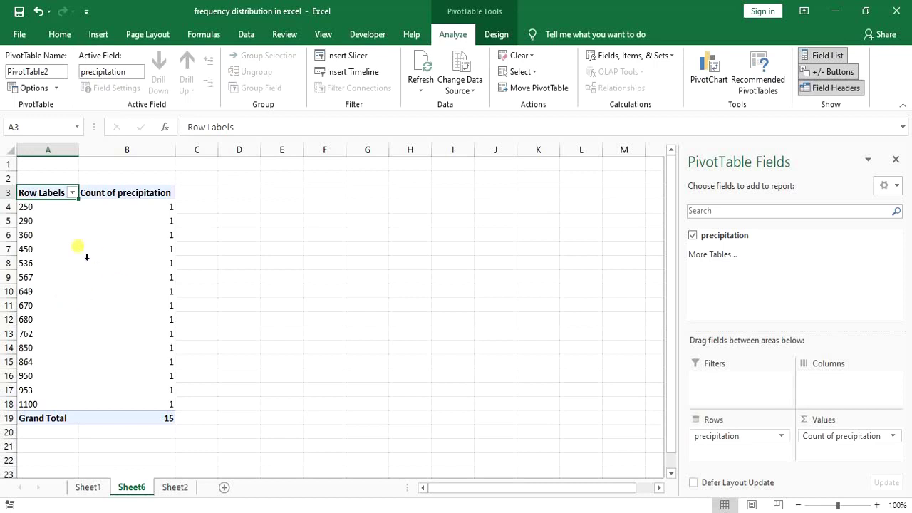
click(27, 205)
click(41, 221)
click(42, 235)
click(43, 248)
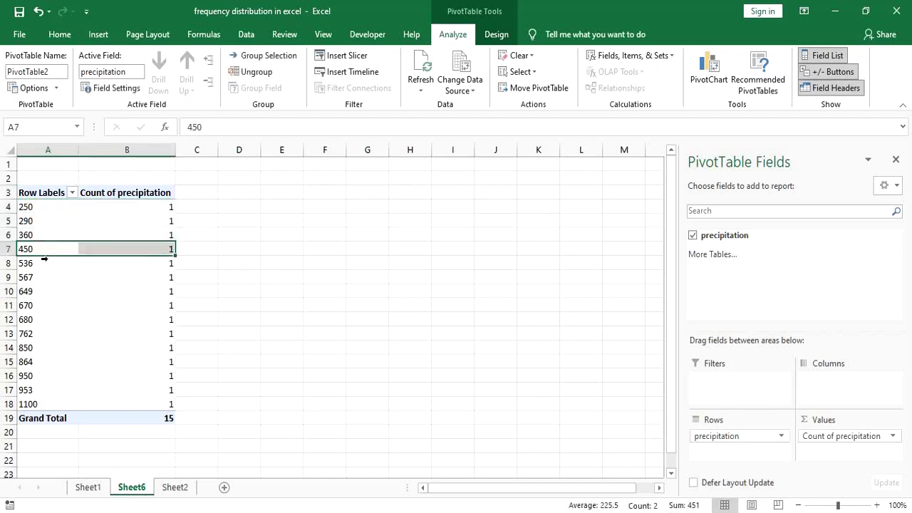
click(42, 277)
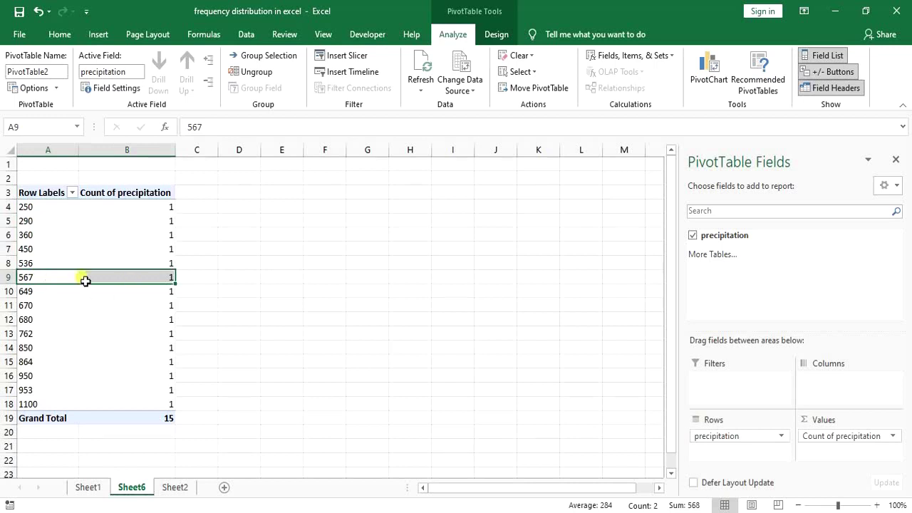
- Group the precipitation row labels in intervals of 200, starting at 200 and ending at 1100, with automatic limits off
click(45, 264)
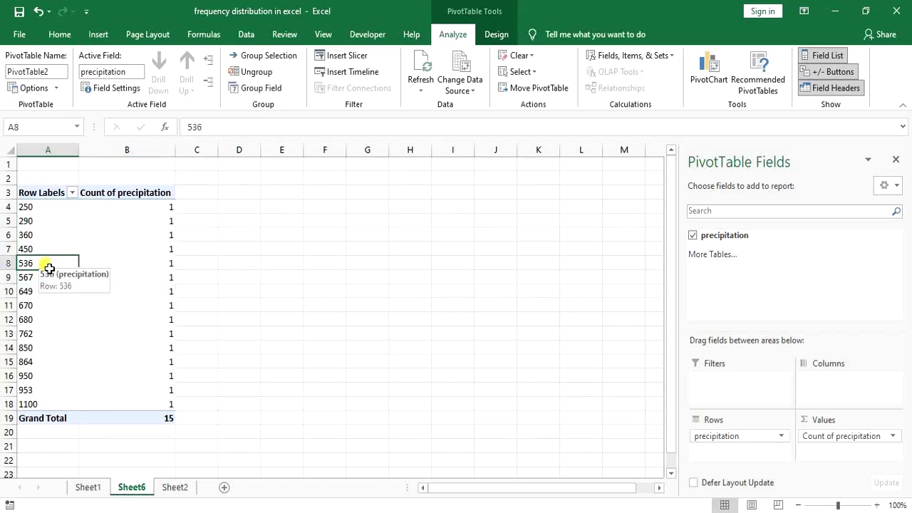
right_click(47, 267)
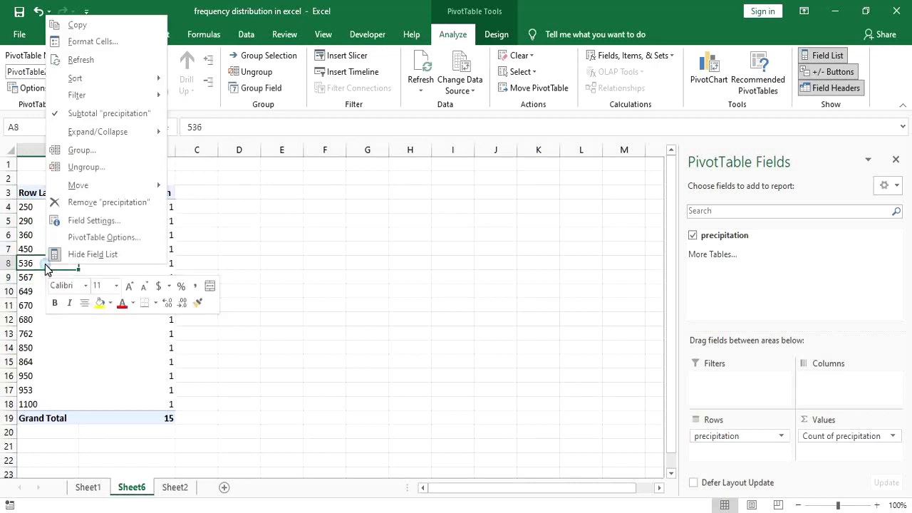
click(74, 151)
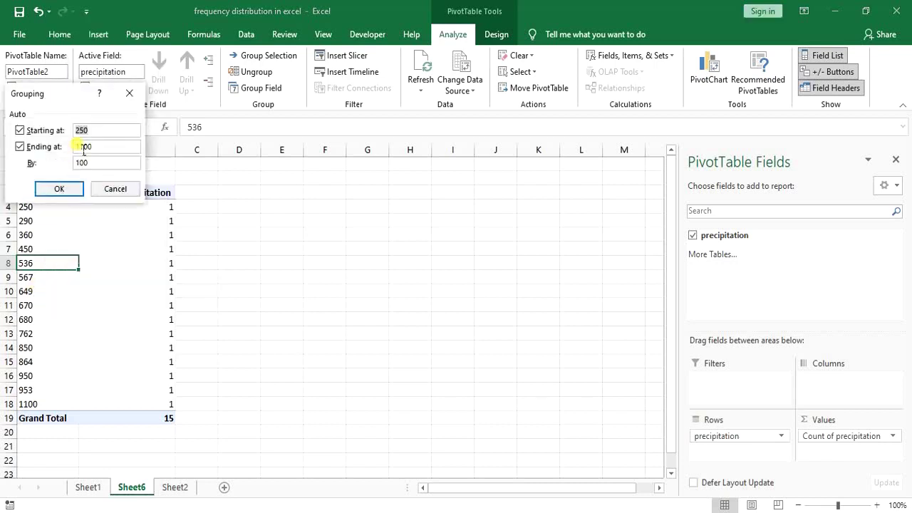
click(20, 130)
click(21, 147)
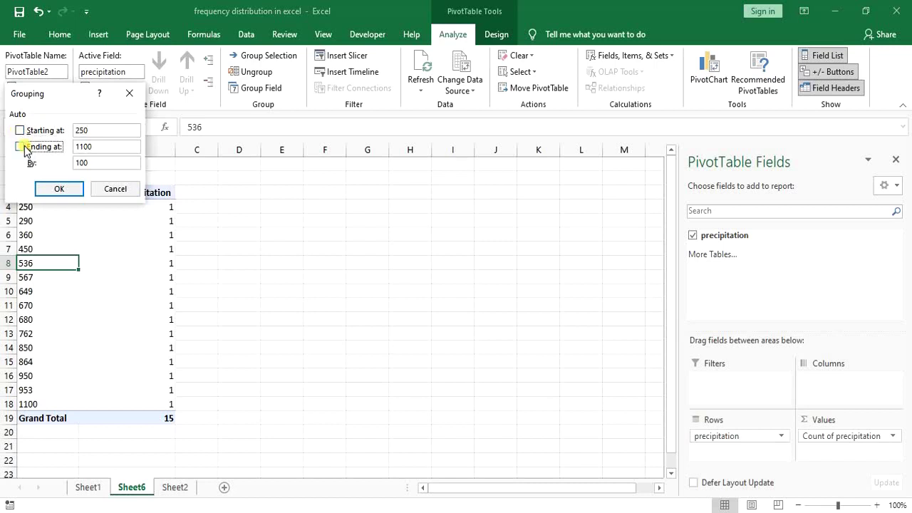
double_click(113, 133)
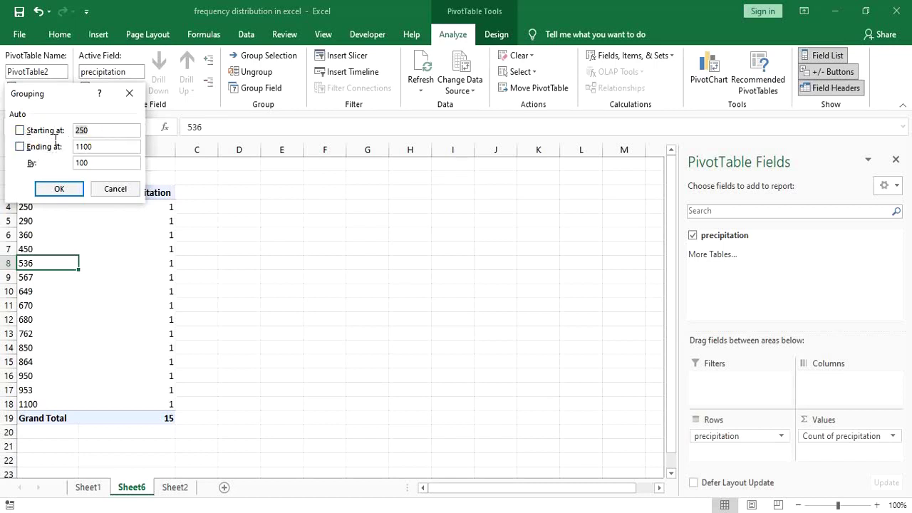
drag(48, 93, 246, 119)
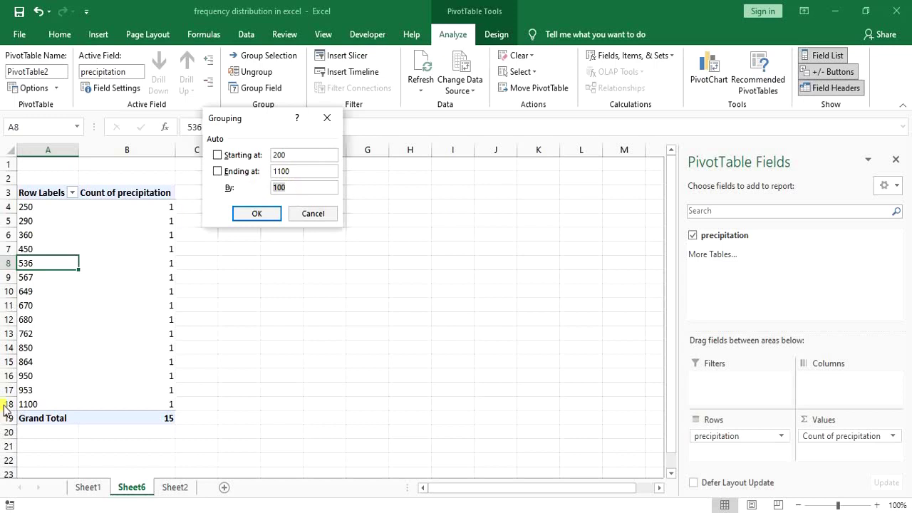
text(0)
click(250, 213)
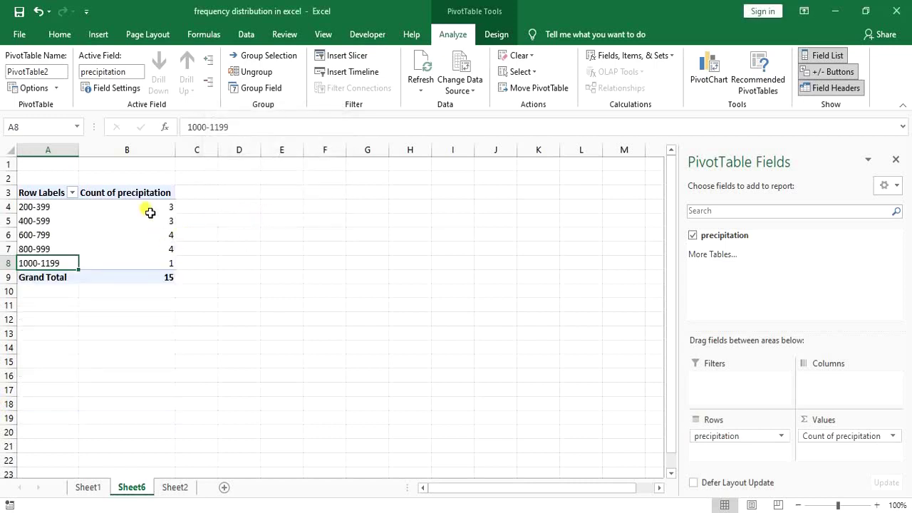
click(147, 210)
drag(152, 218, 164, 263)
click(164, 263)
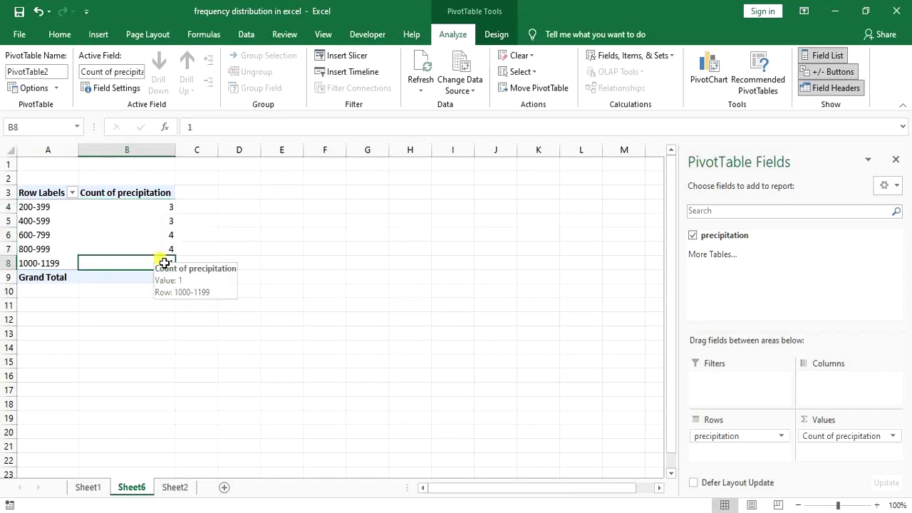
click(140, 212)
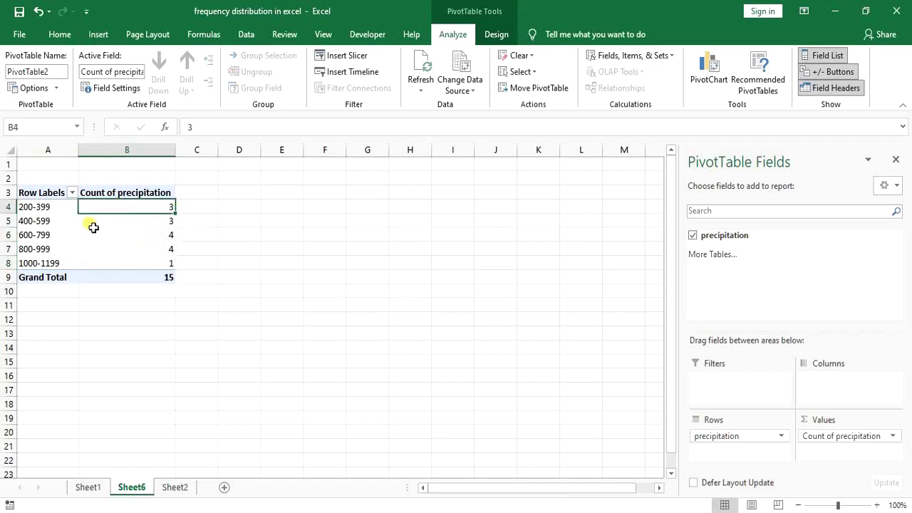
- Insert a Clustered Column PivotChart from the grouped precipitation PivotTable
click(43, 208)
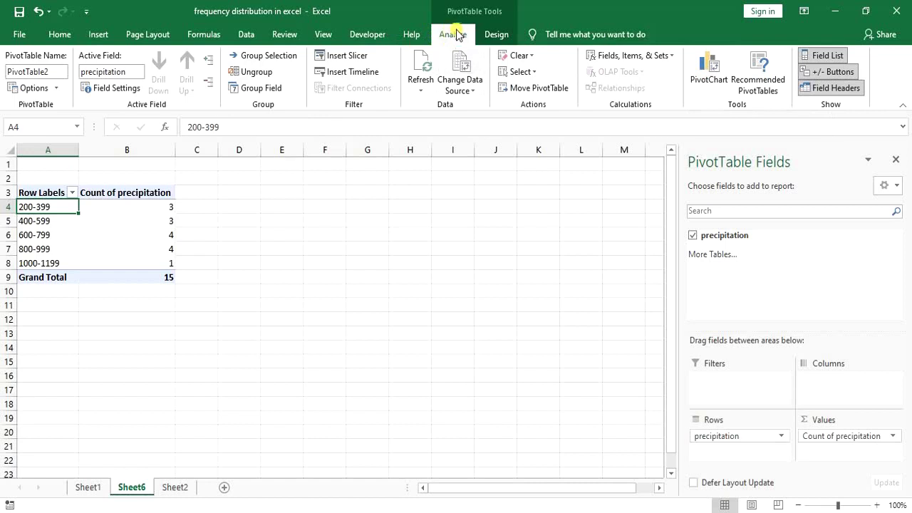
click(709, 70)
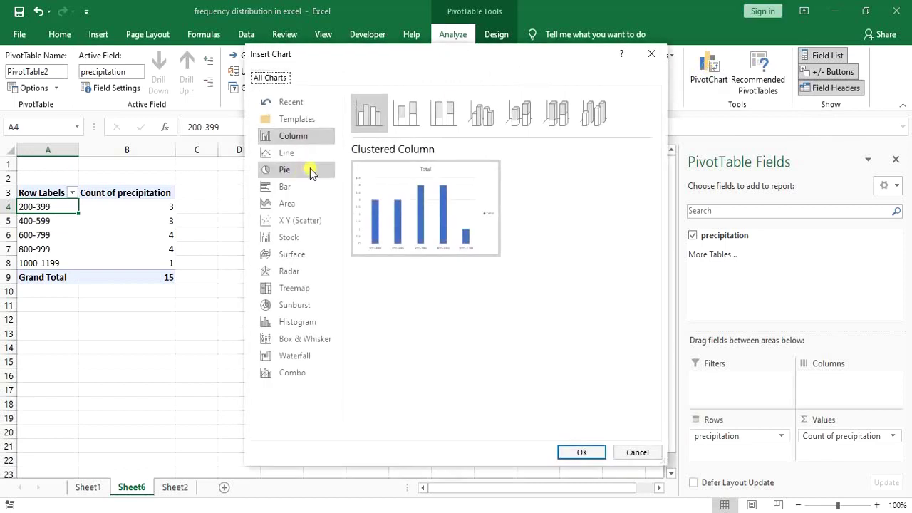
click(405, 112)
click(376, 118)
click(446, 111)
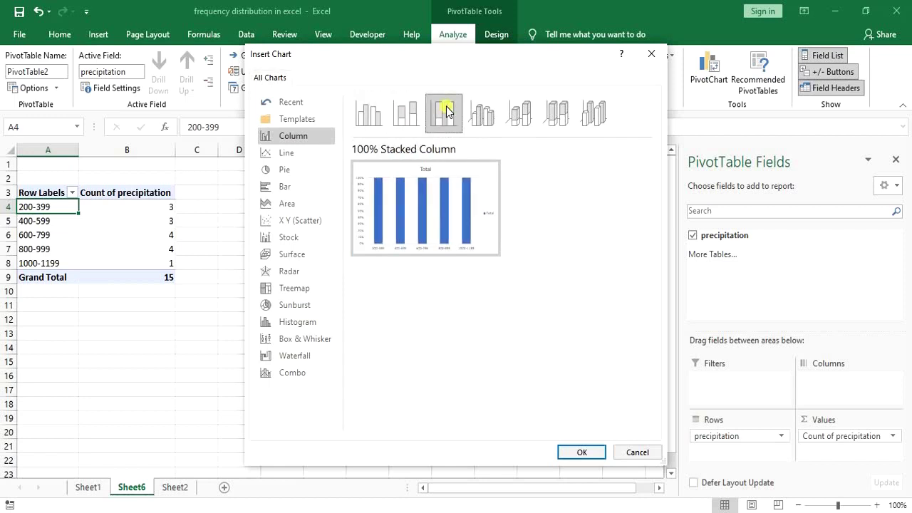
click(378, 120)
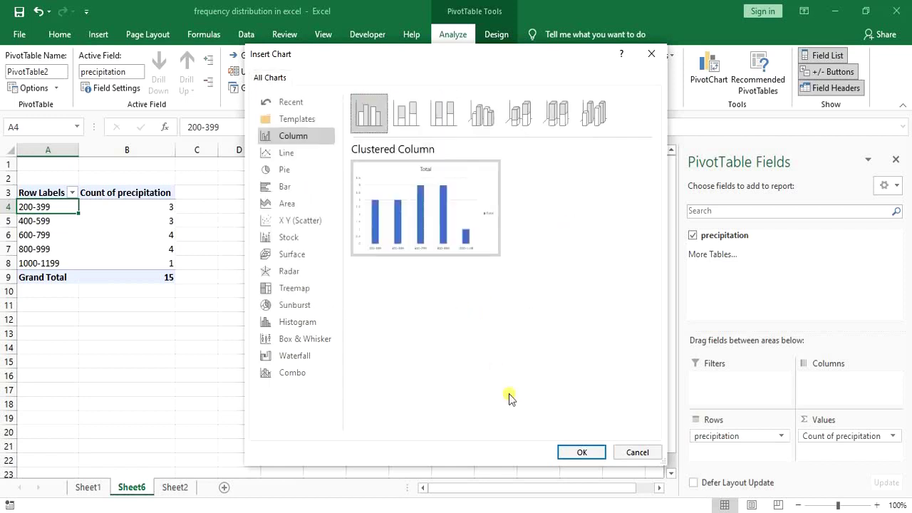
click(582, 453)
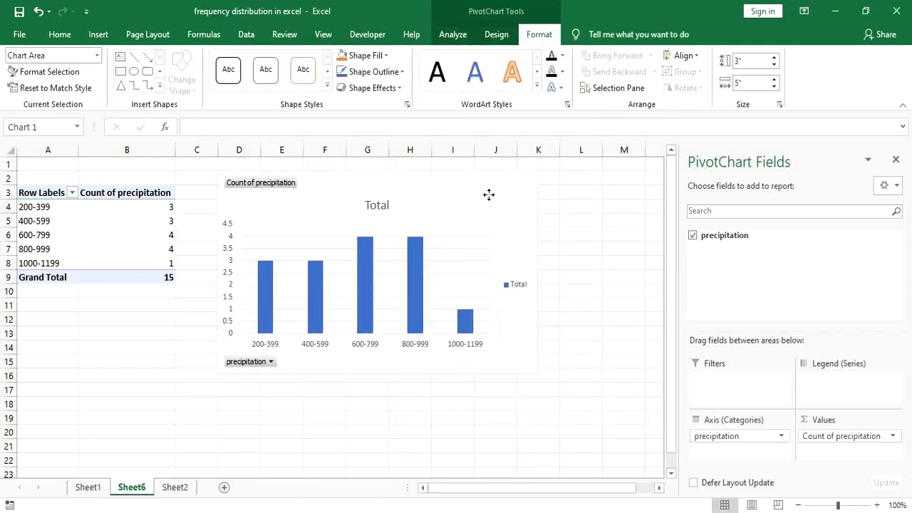
click(491, 197)
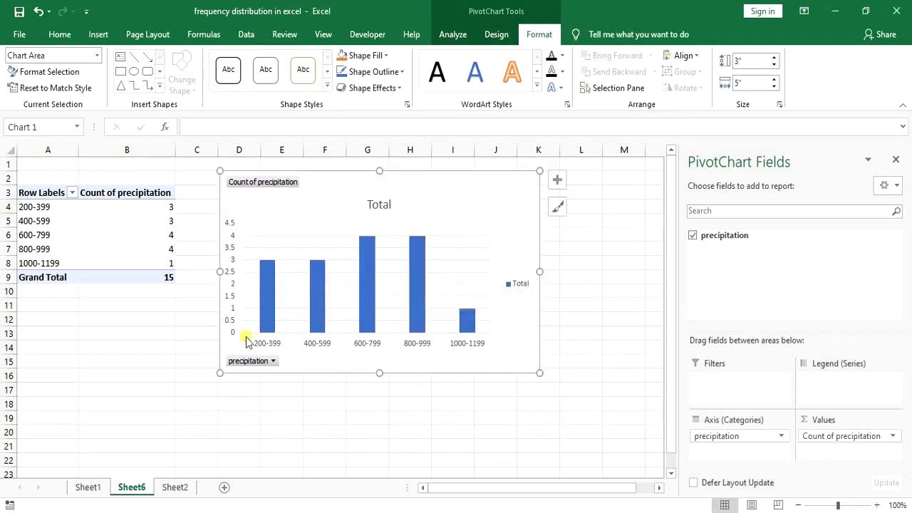
click(420, 449)
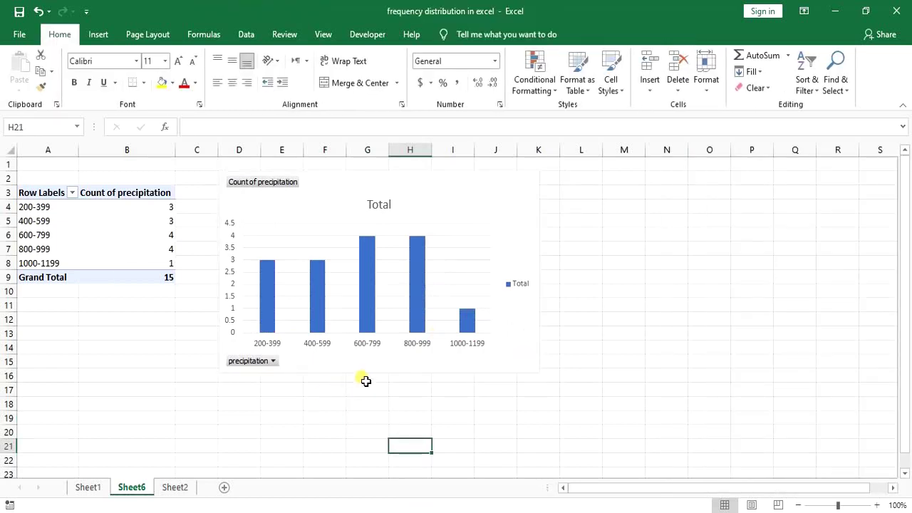
- Go to Sheet2 and make sure the Analysis ToolPak is enabled among the Excel add-ins
click(181, 488)
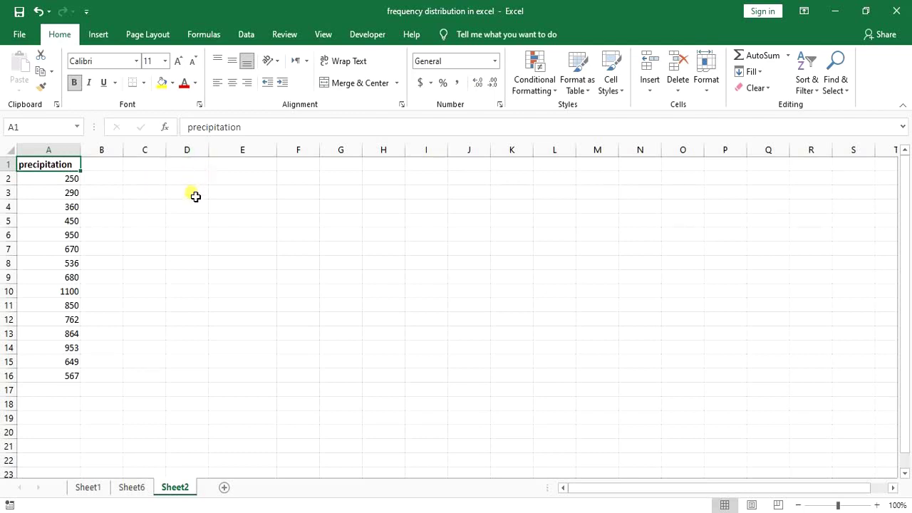
click(249, 34)
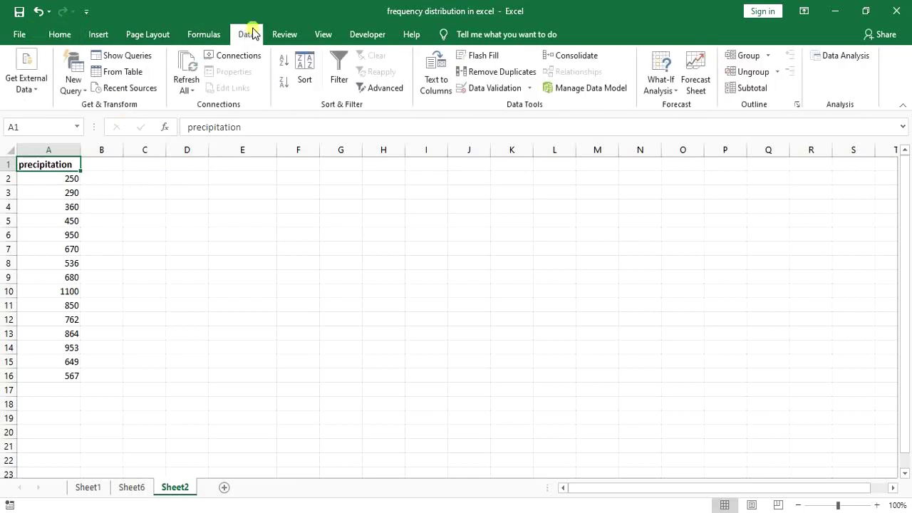
click(836, 57)
click(19, 35)
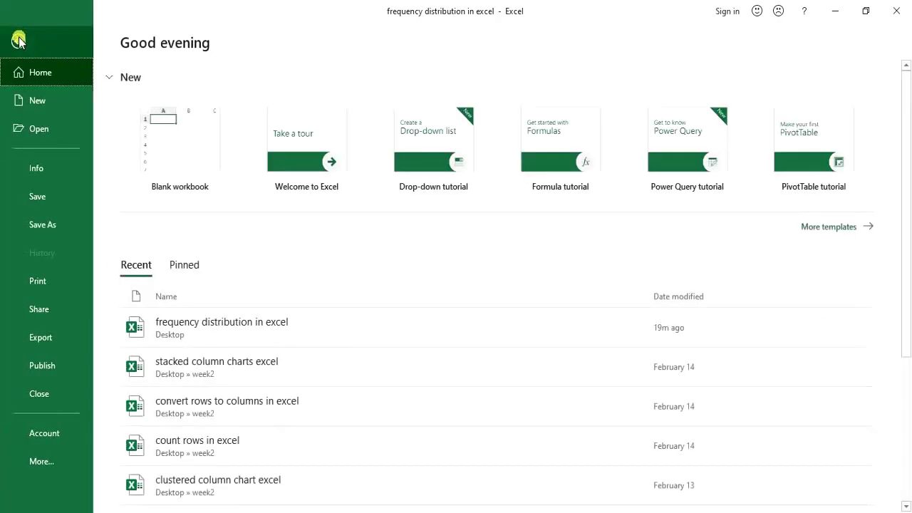
click(40, 462)
click(117, 501)
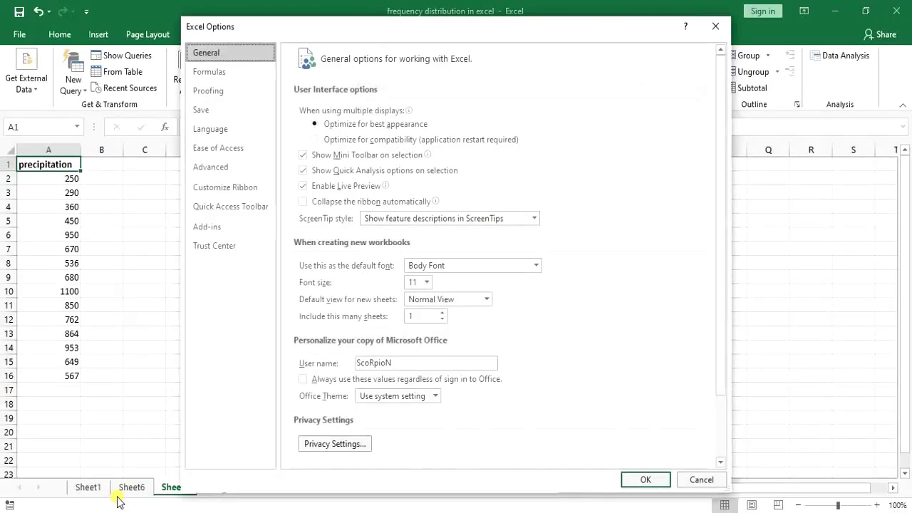
click(203, 228)
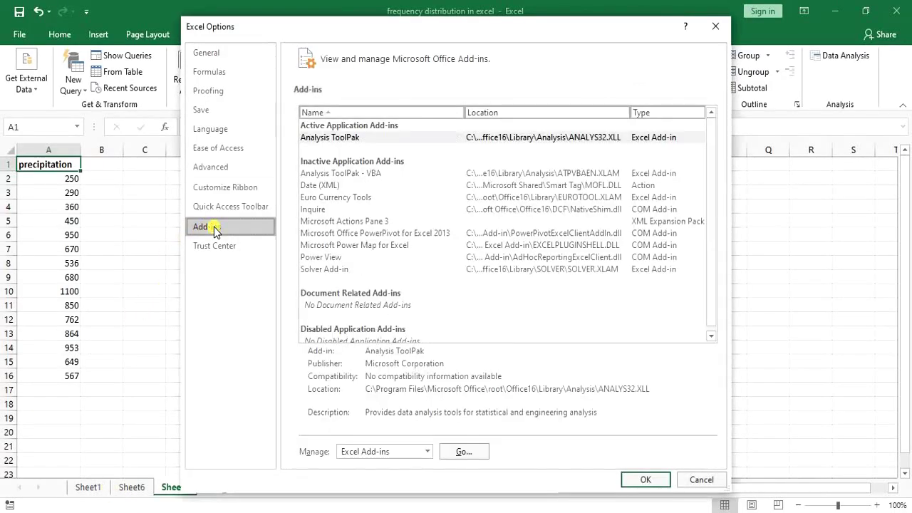
click(314, 139)
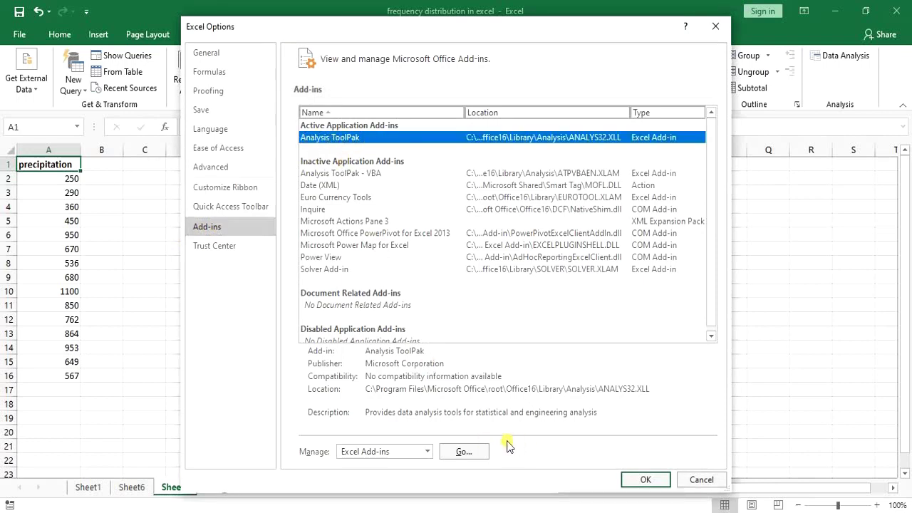
click(464, 451)
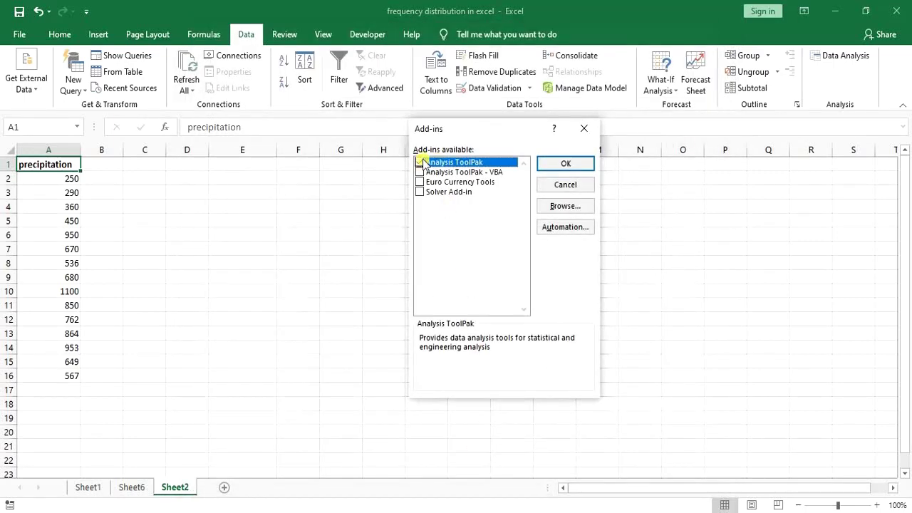
click(566, 159)
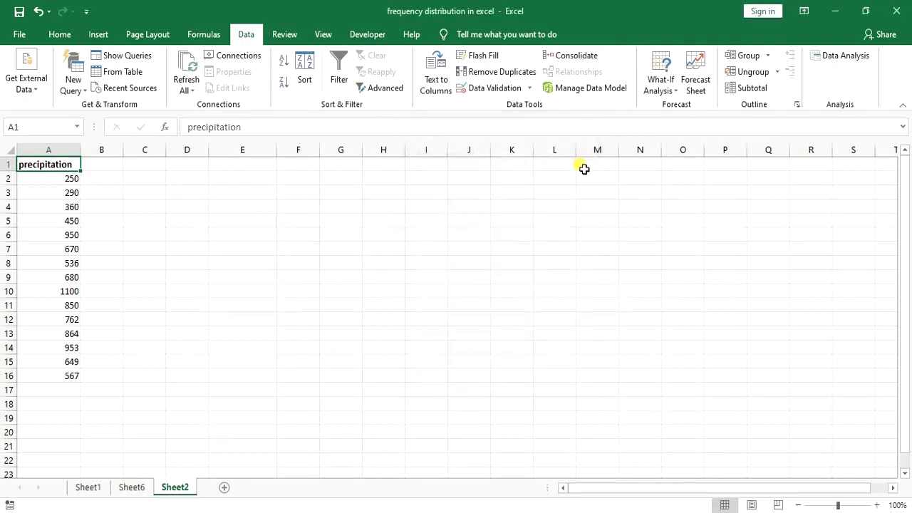
- Look through the available Data Analysis tools, locate Histogram, and close the list without running a tool
click(838, 61)
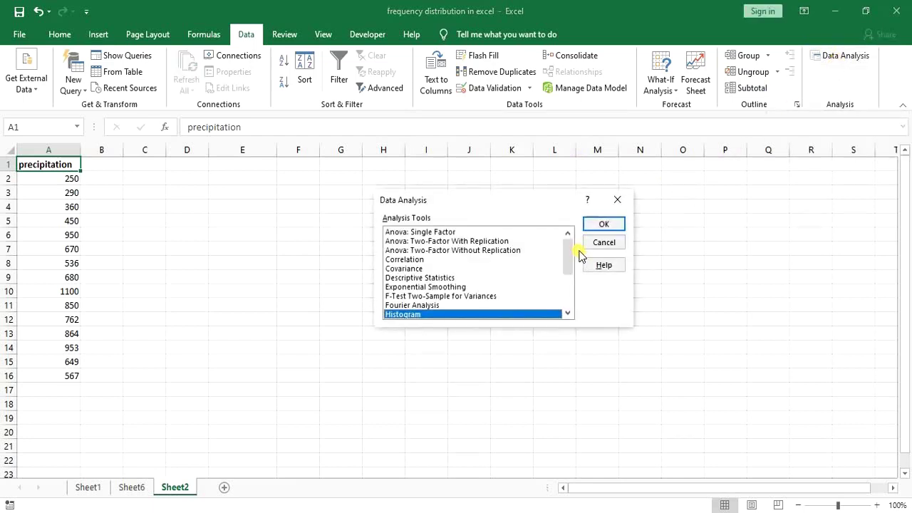
click(426, 305)
click(417, 241)
drag(568, 246, 568, 283)
click(416, 250)
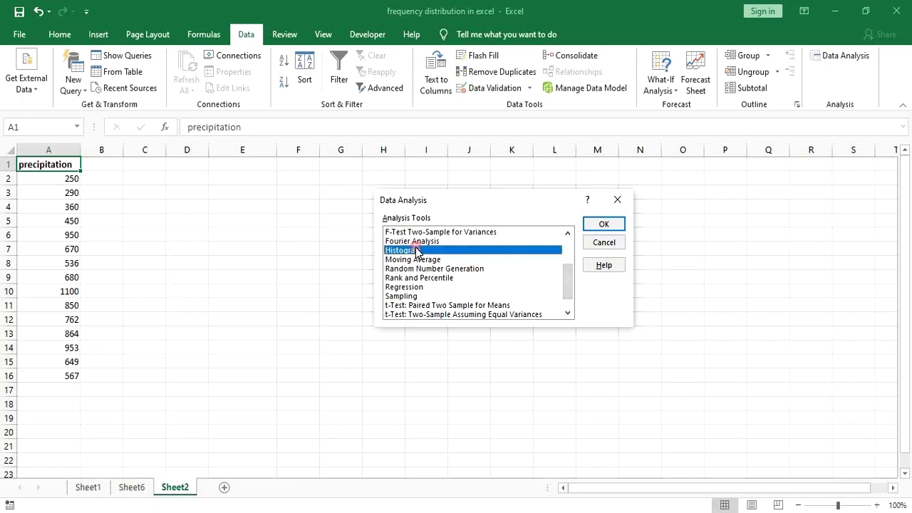
click(615, 200)
- Enter the header BINS in cell C1 of Sheet2
click(153, 163)
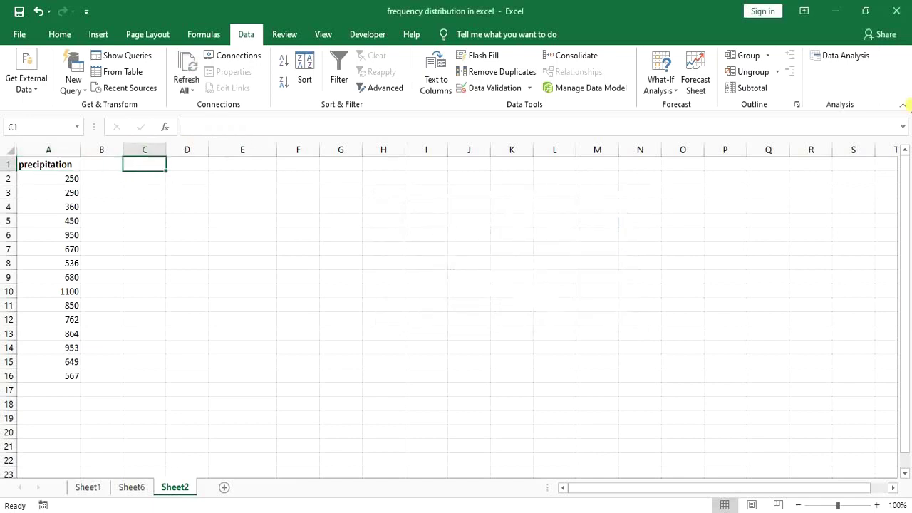
text(Bi)
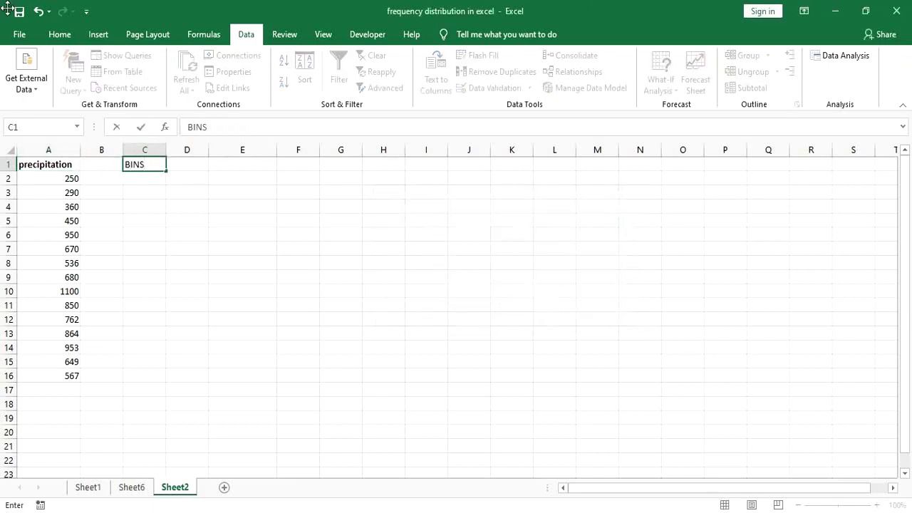
key(Return)
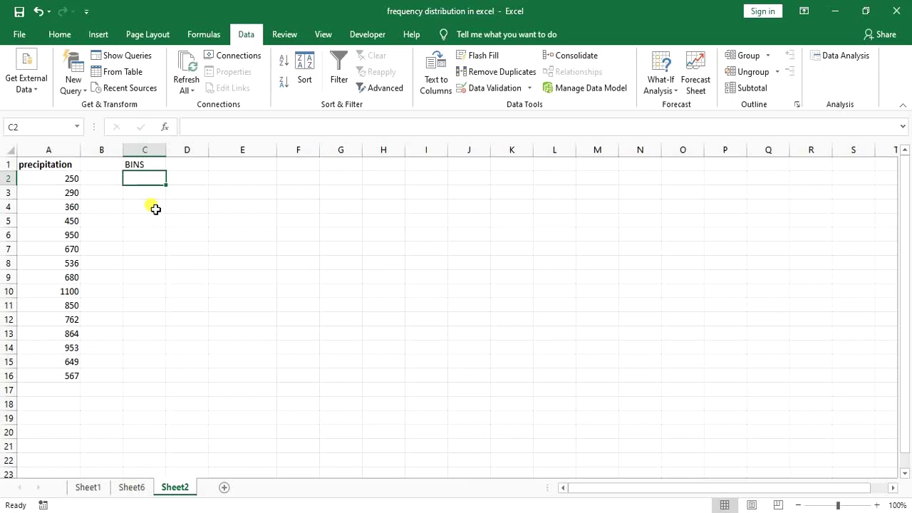
- Copy the grouped range labels A4:A8 from the PivotTable on Sheet6 and paste them on Sheet2 starting at E2
click(185, 166)
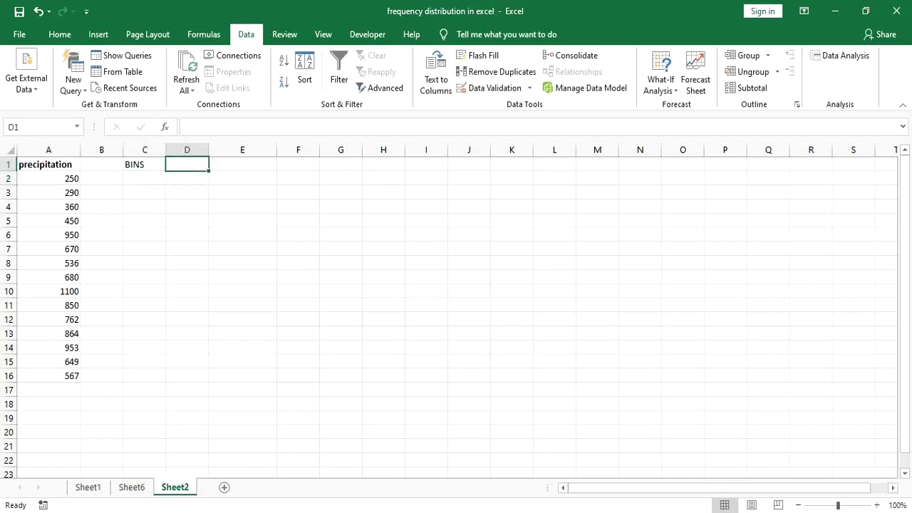
click(123, 489)
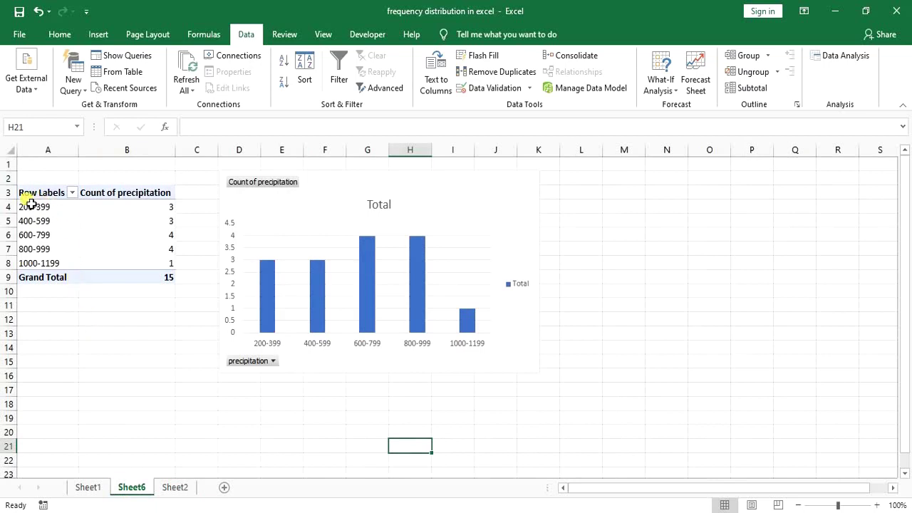
drag(44, 210, 45, 261)
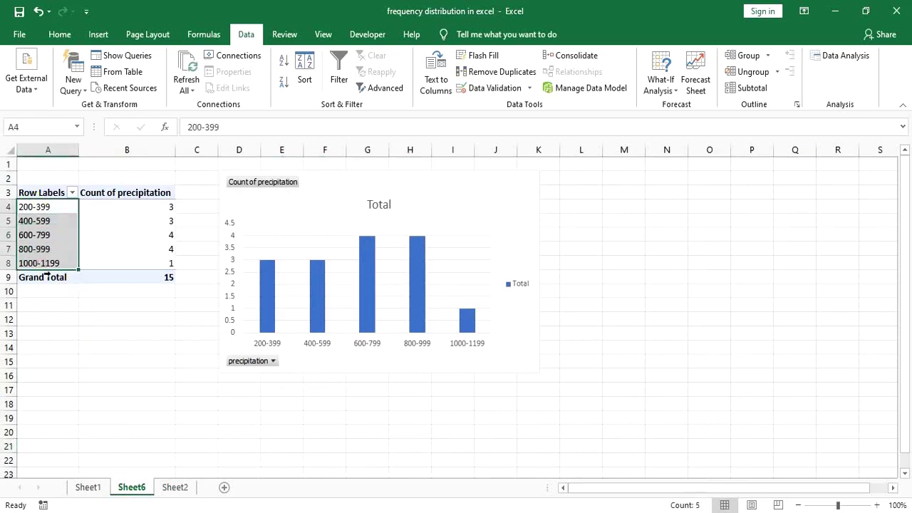
key(ctrl+c)
click(184, 492)
click(245, 180)
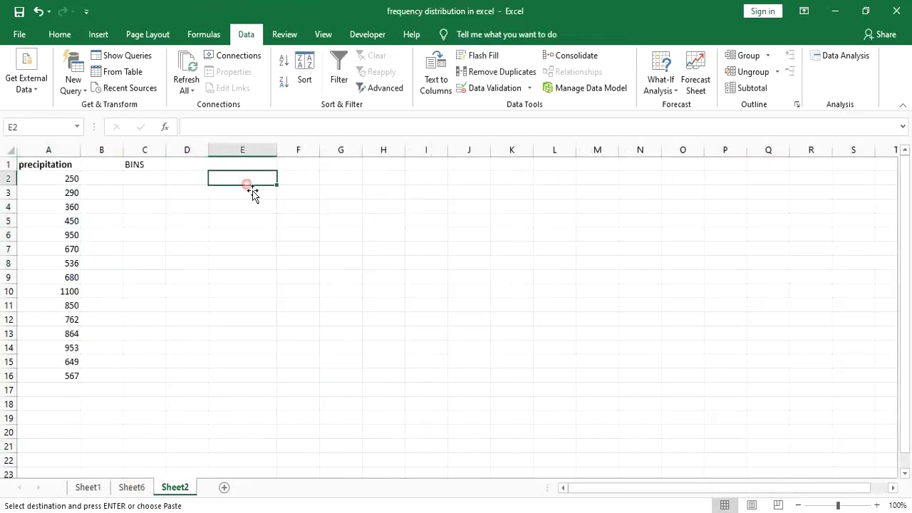
right_click(246, 180)
click(288, 240)
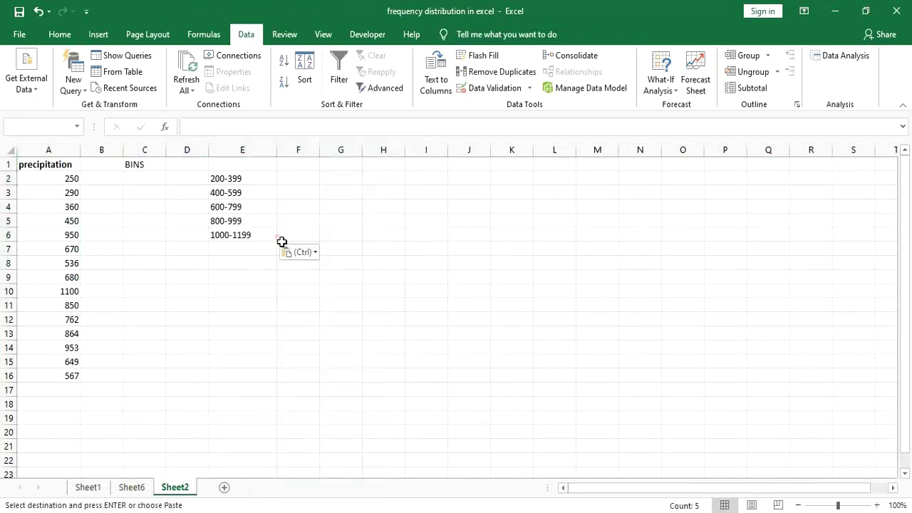
- Enter the bin values 400, 600, 800, 1000 and 1200 below the BINS header in cells C2:C6
click(156, 185)
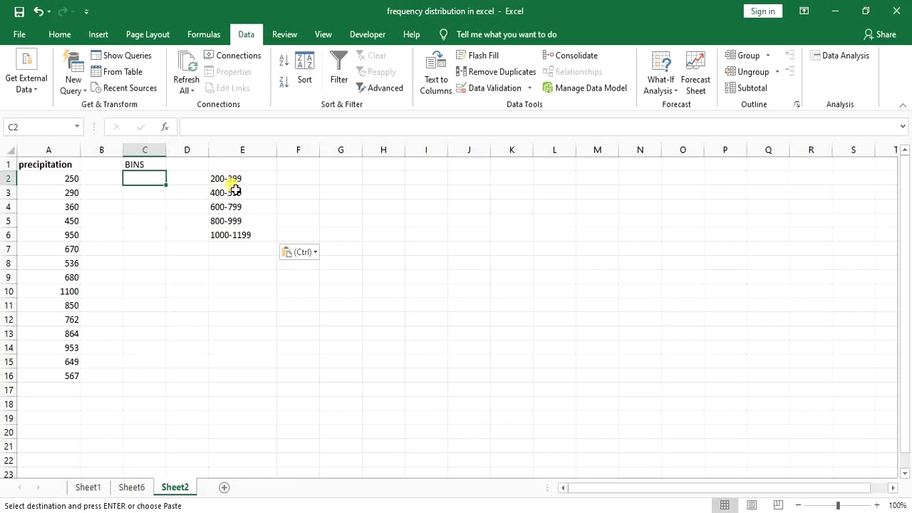
key(Escape)
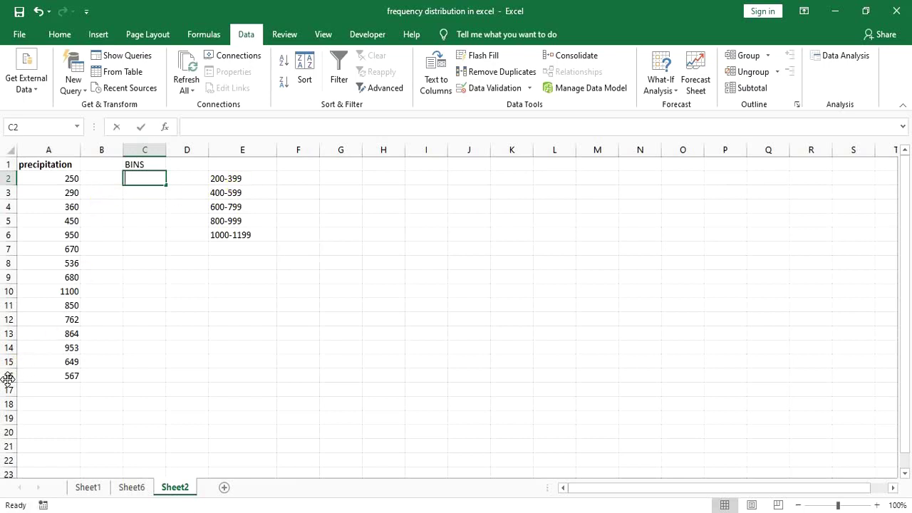
text(400)
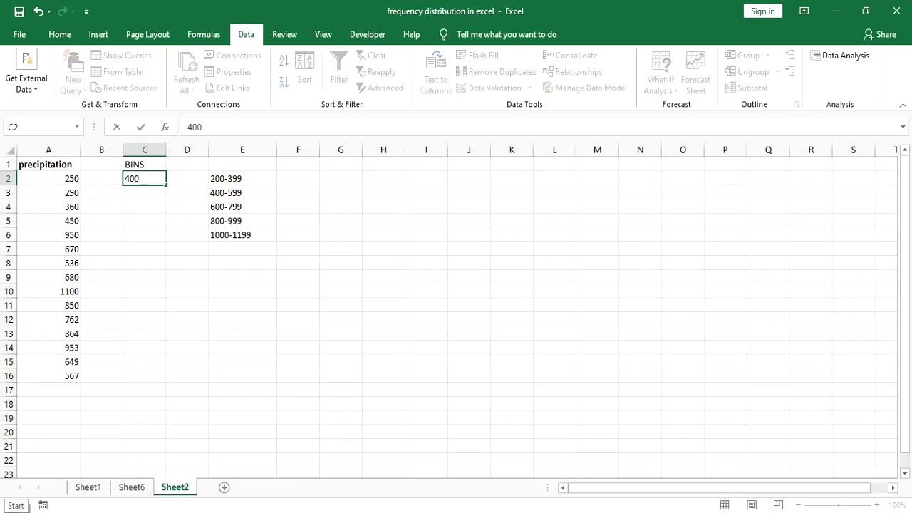
key(Return)
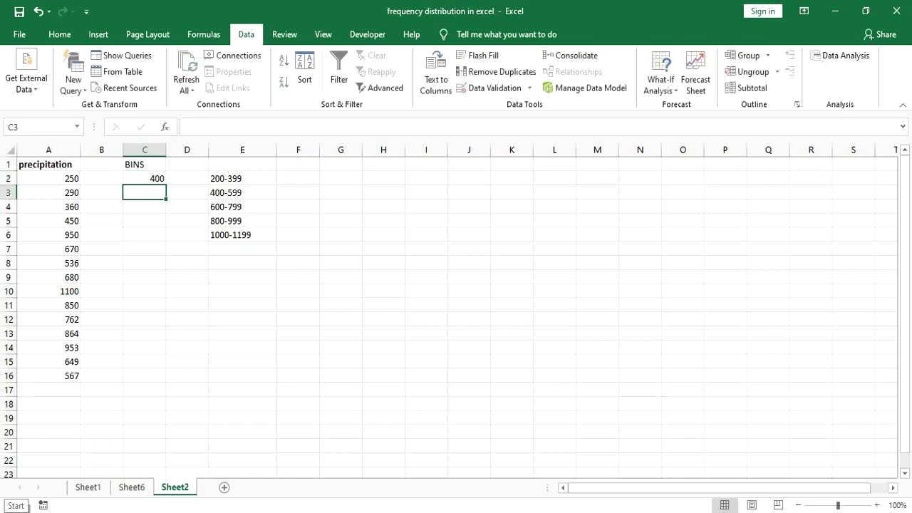
text(600)
key(Return)
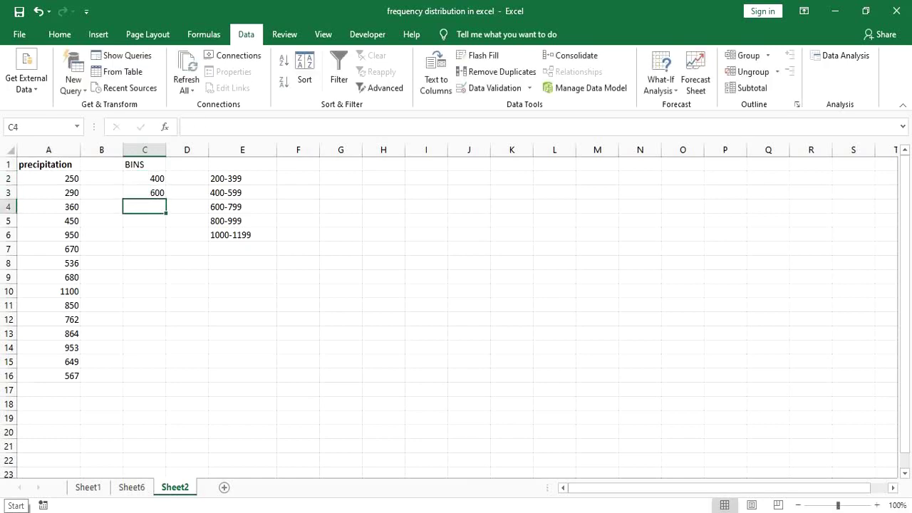
text(85)
text(00)
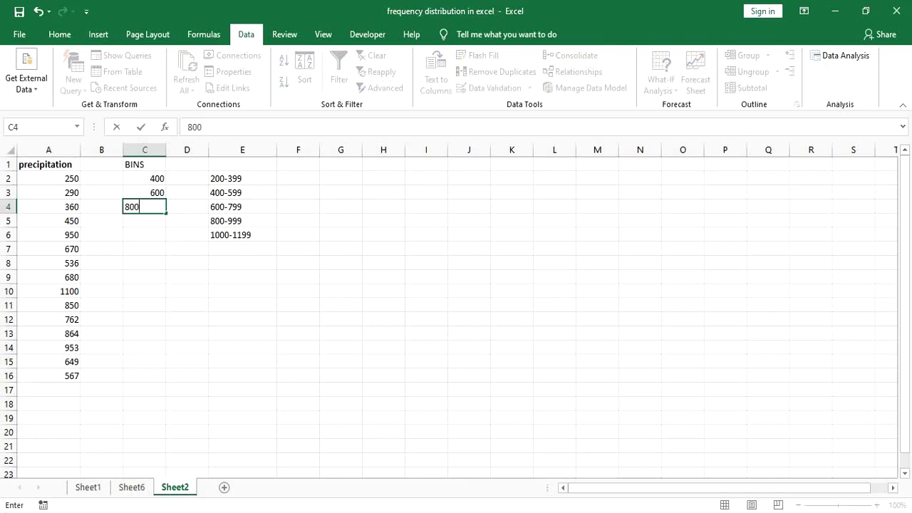
key(Return)
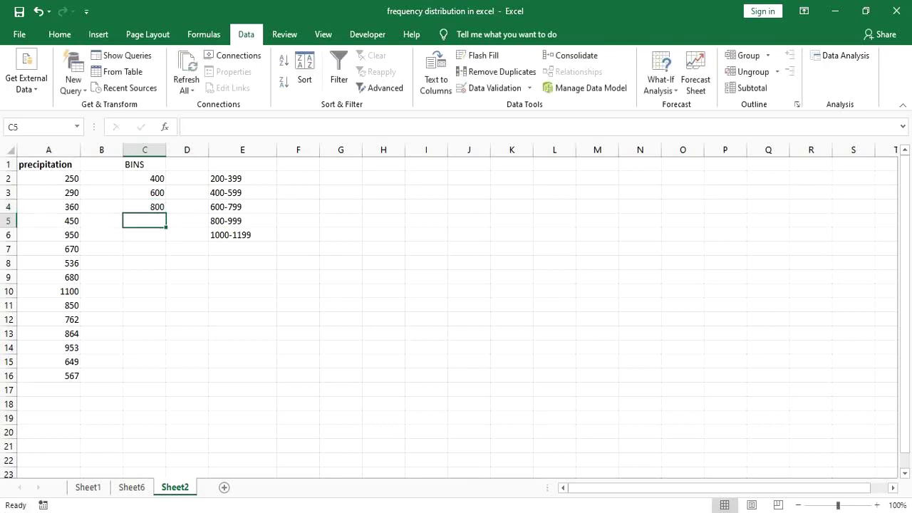
text(1000)
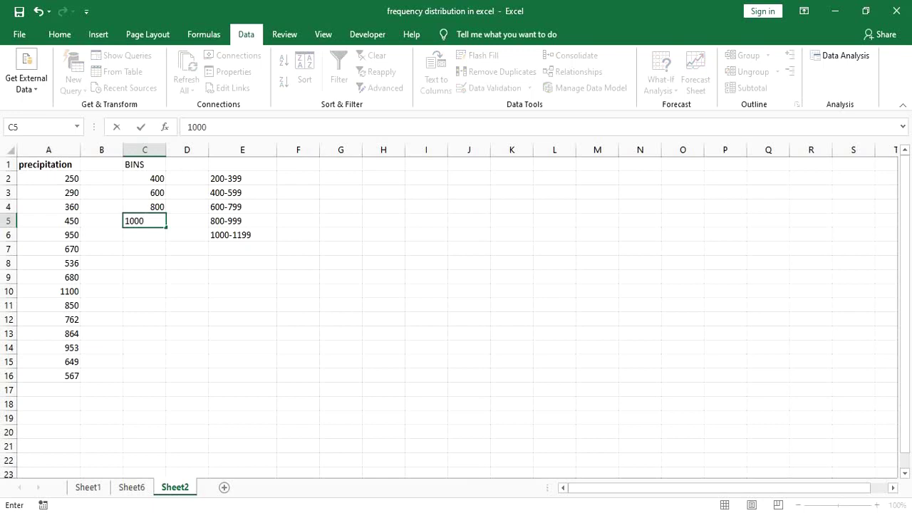
key(Return)
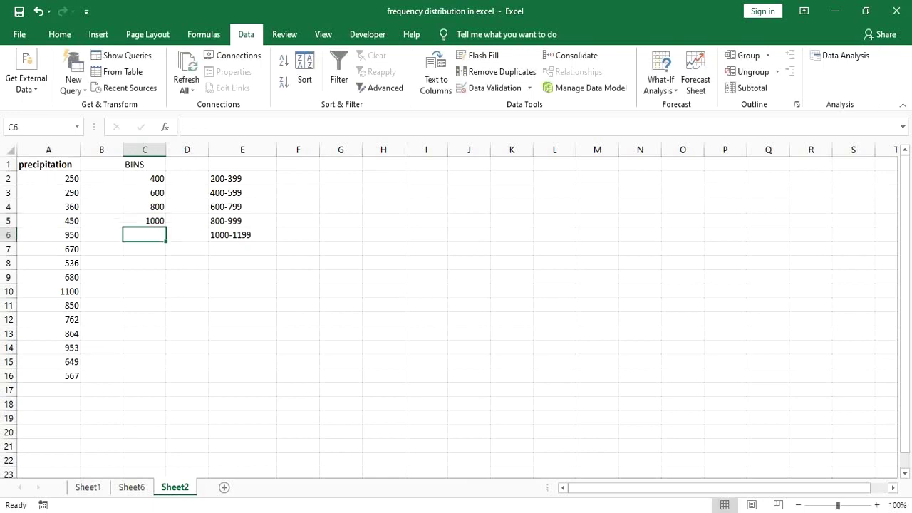
text(1)
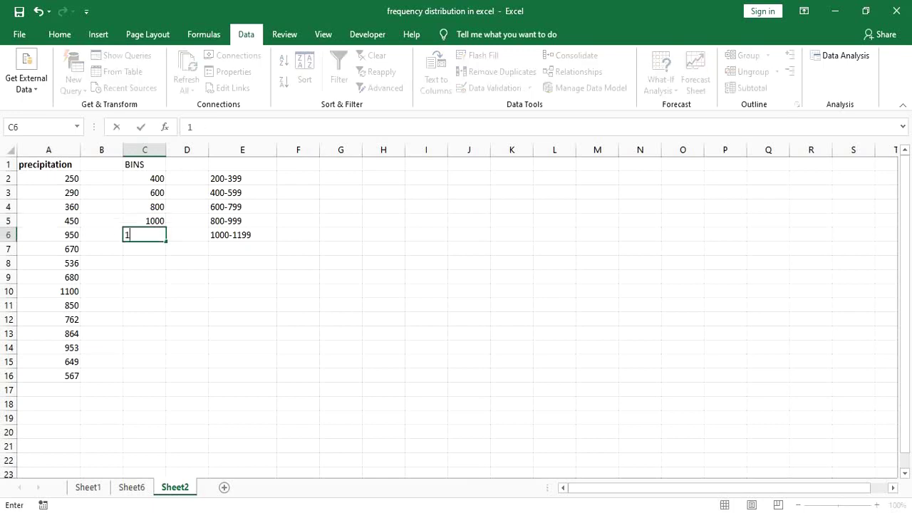
text(200)
- Clear the pasted range labels from E2:E6 and enter the explanatory note "less than 400" in D2
drag(235, 178, 261, 251)
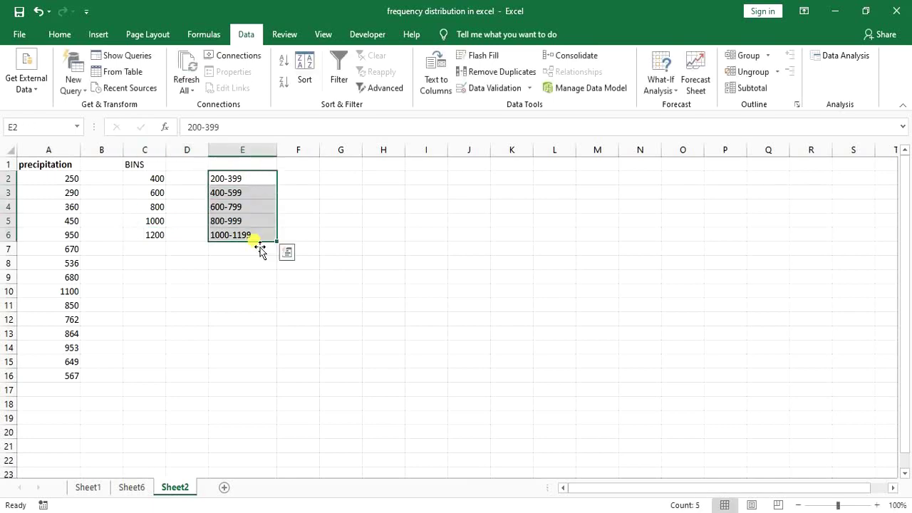
key(Delete)
click(196, 181)
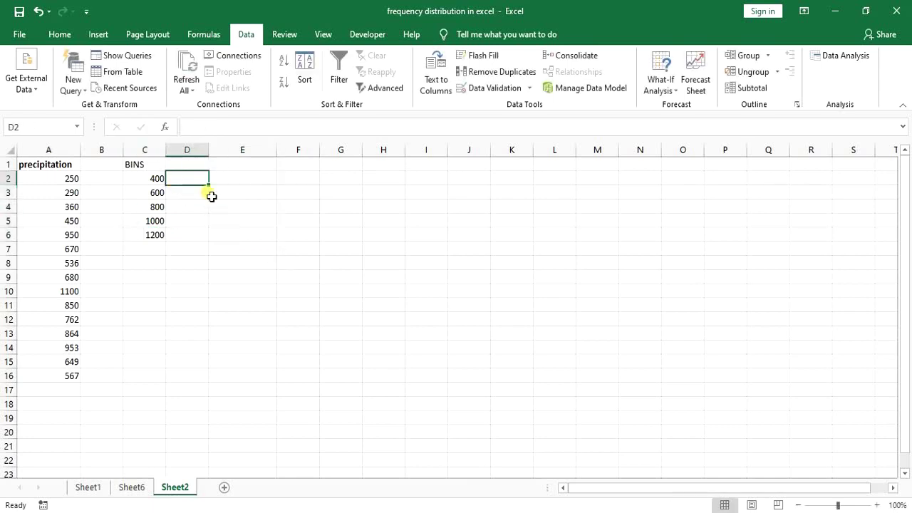
text(lee)
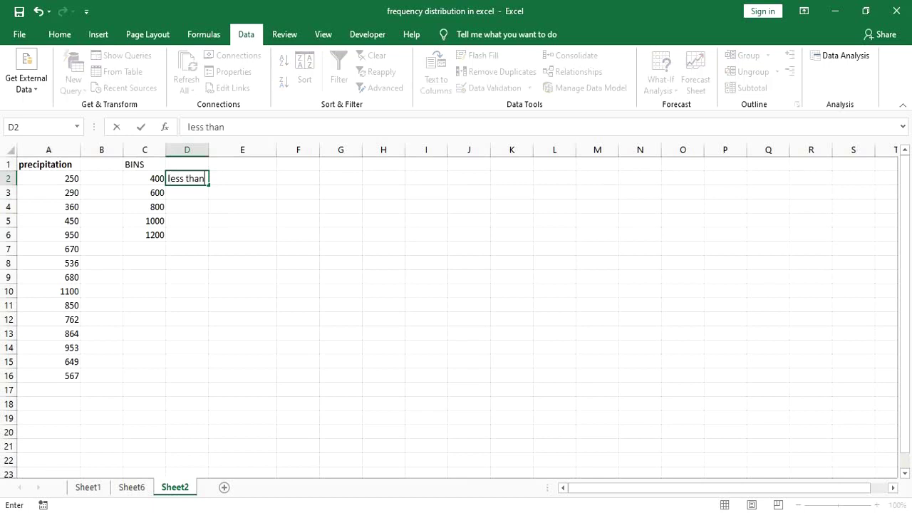
text(ss than 400)
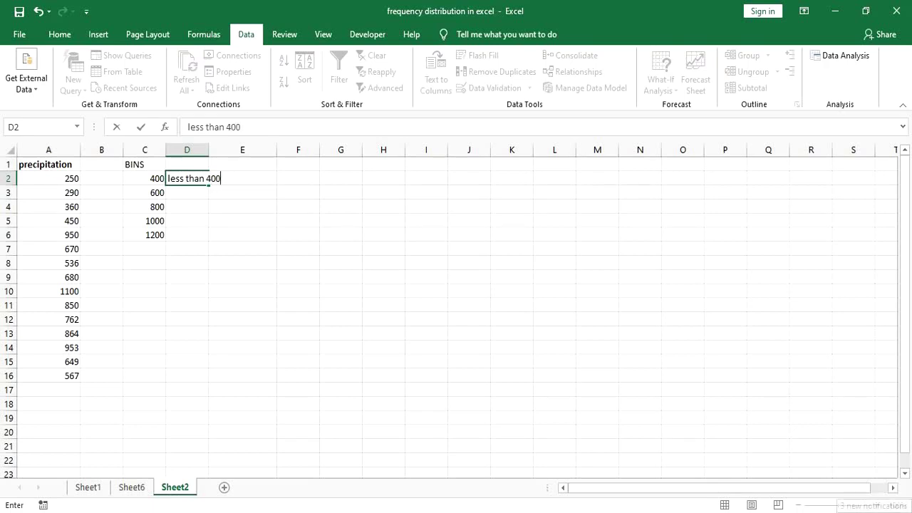
- Widen column D so that the note in D2 fits inside it
click(214, 151)
click(206, 151)
drag(210, 150, 235, 154)
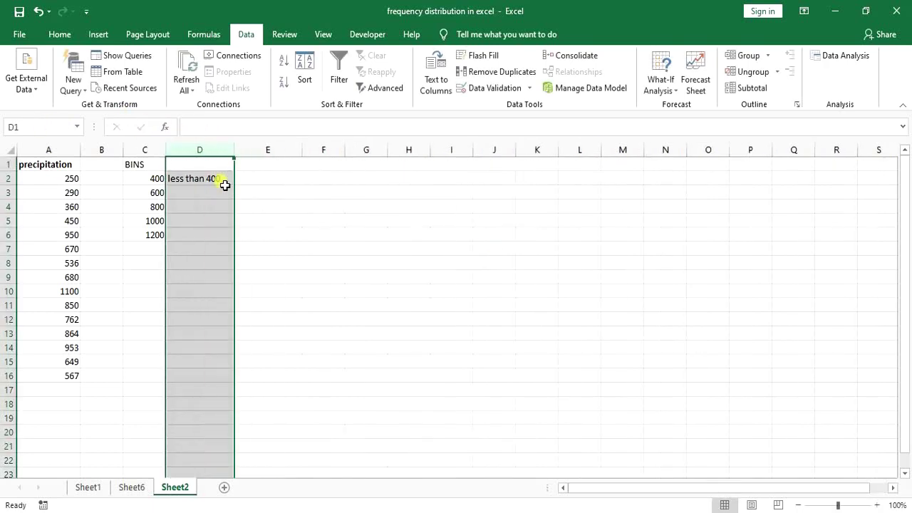
- Enter the range notes 401-600 in D3 and 601-800 in D4 beside the matching bins
click(218, 189)
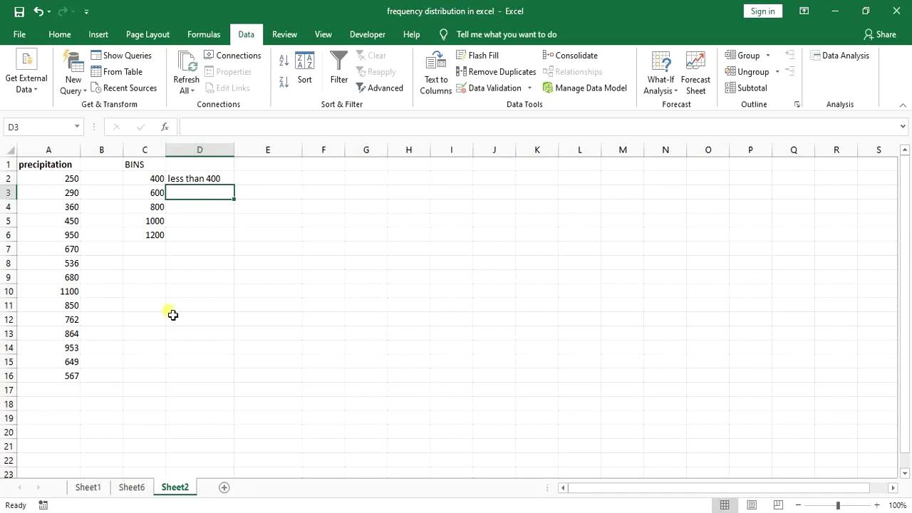
text(401-)
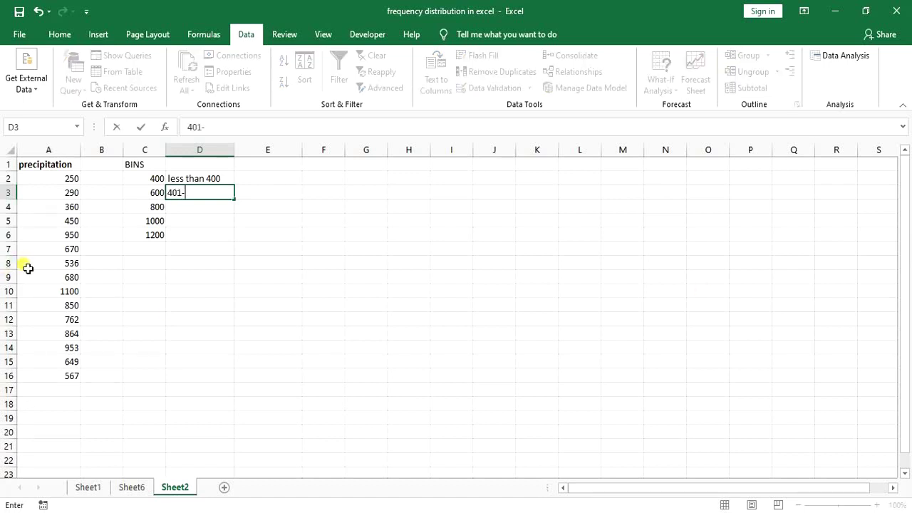
text(600)
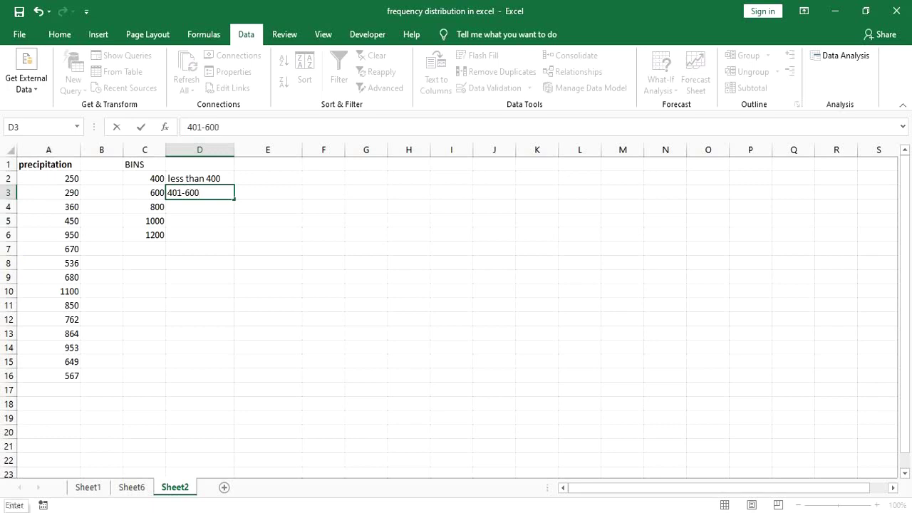
key(Return)
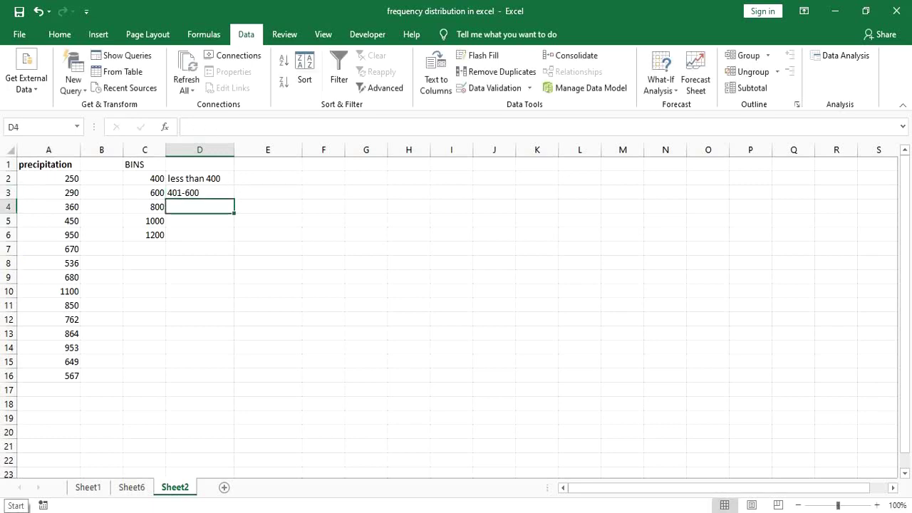
text(601)
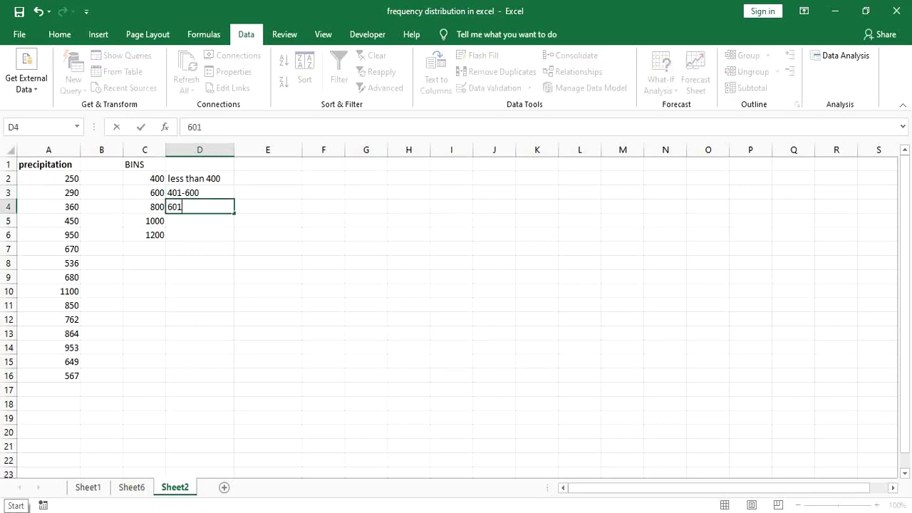
text(-800)
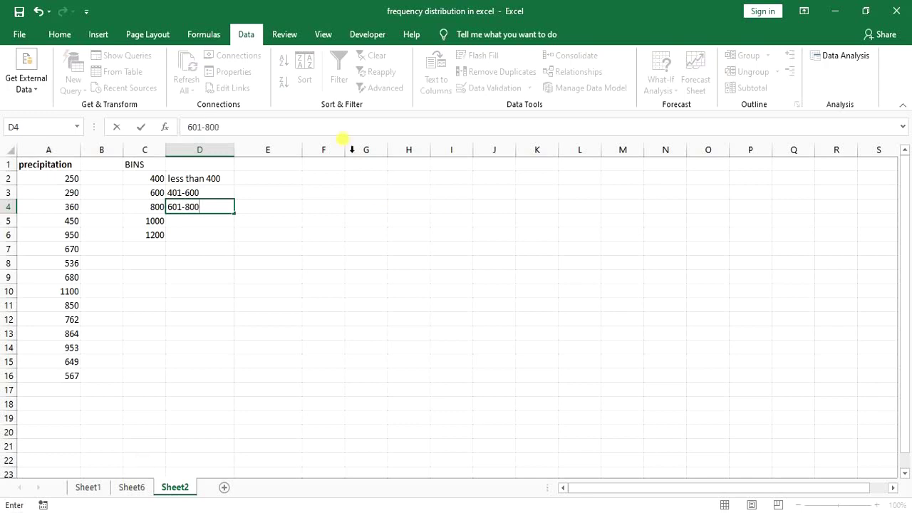
click(150, 178)
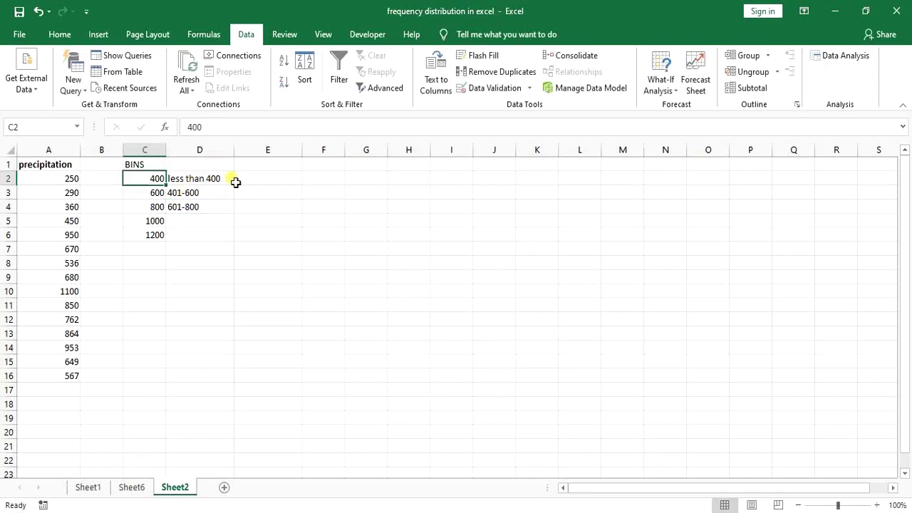
click(240, 222)
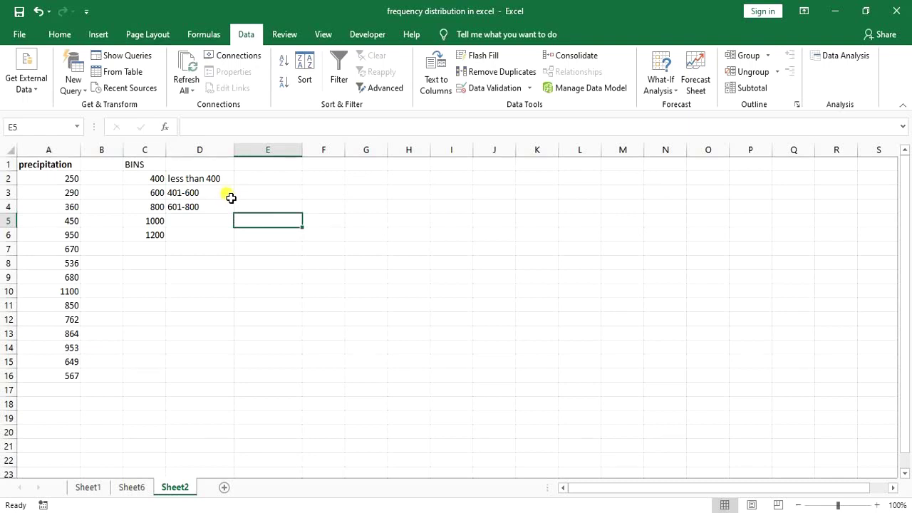
click(290, 195)
click(288, 183)
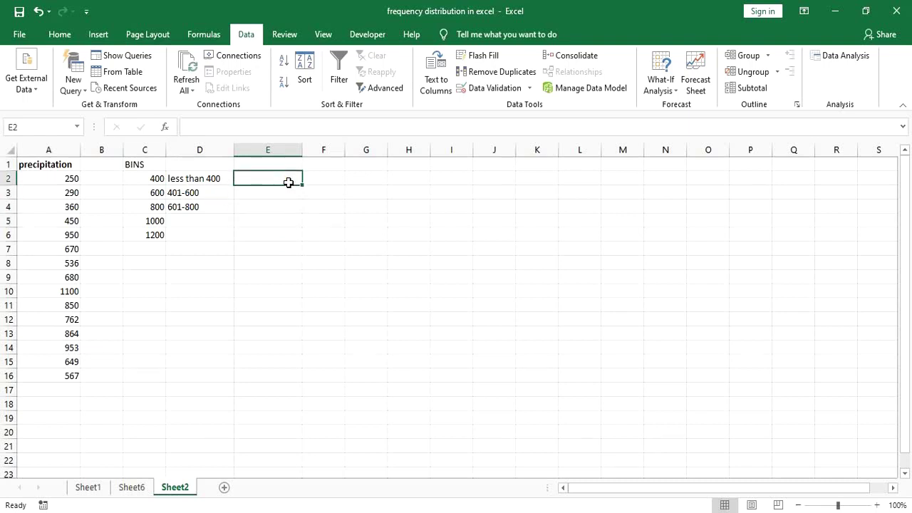
- Run the Histogram analysis with input range A2:A16 and bin range C2:C6, sending the output with a chart to a new worksheet
click(845, 57)
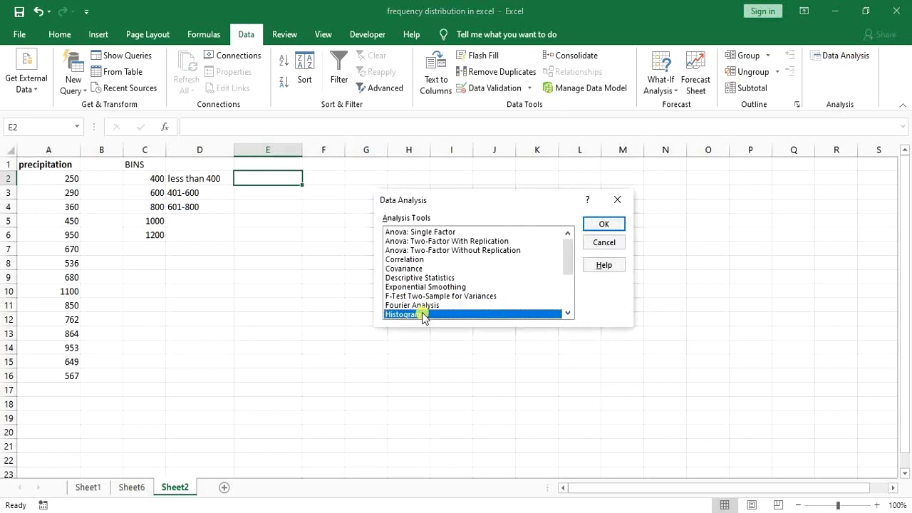
click(602, 224)
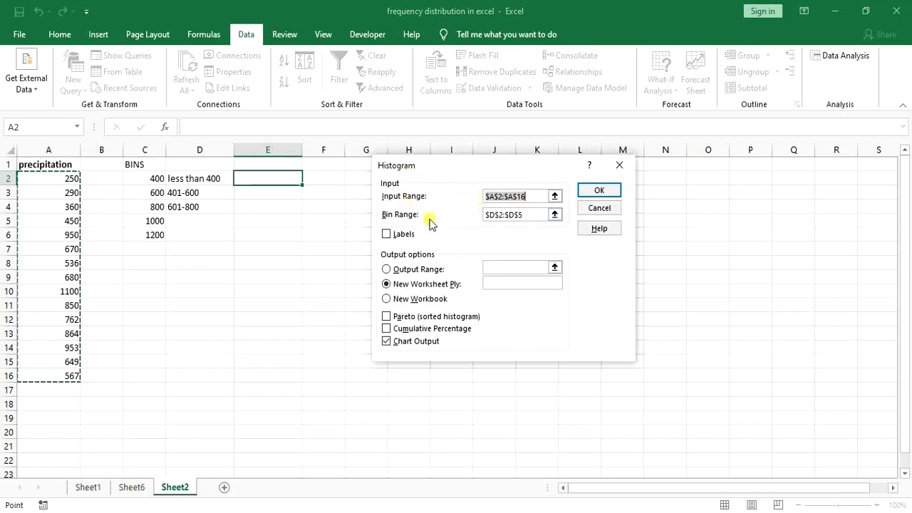
click(495, 214)
click(554, 215)
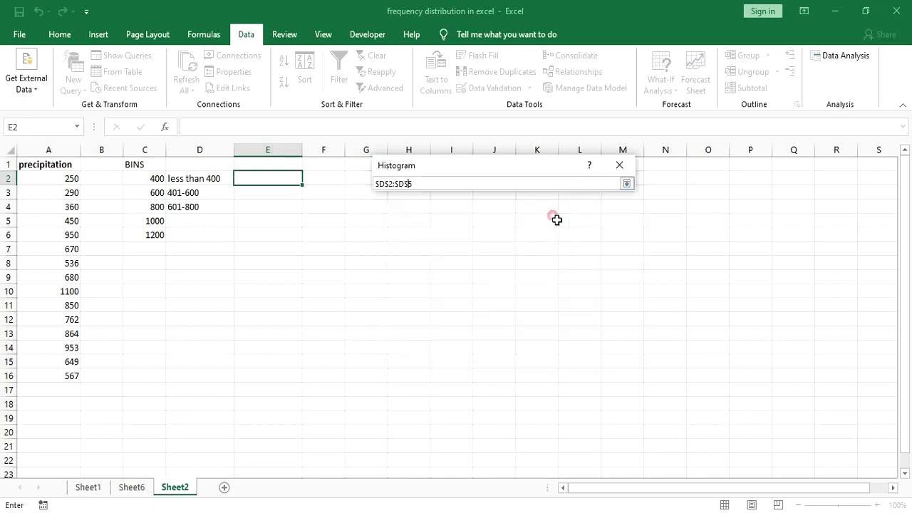
drag(419, 184, 356, 193)
key(BackSpace)
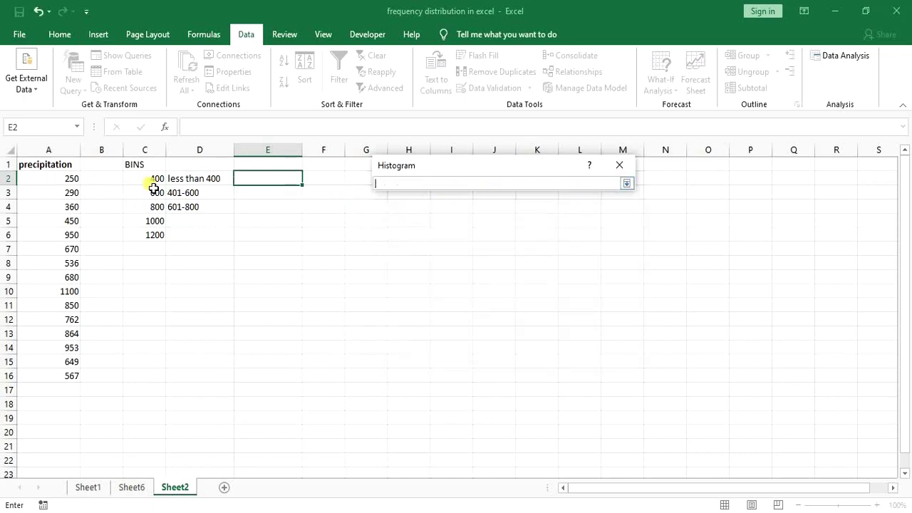
drag(154, 184, 155, 235)
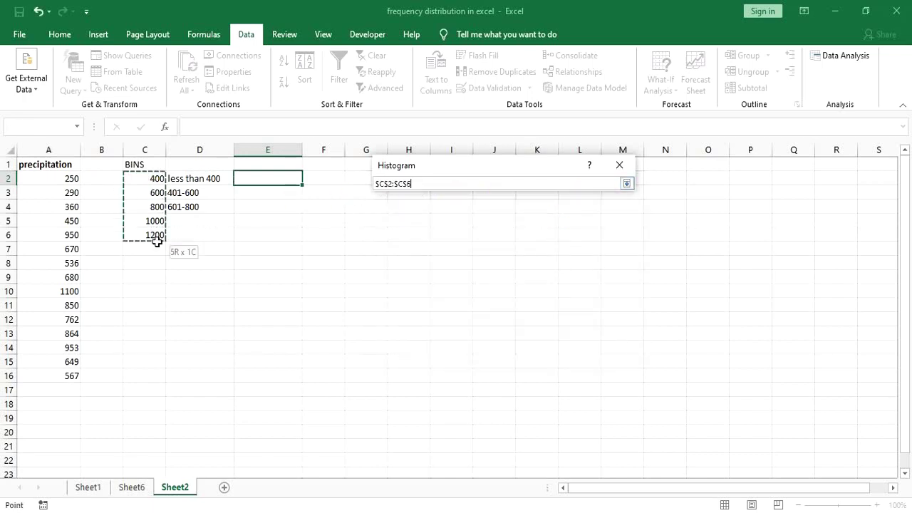
click(627, 182)
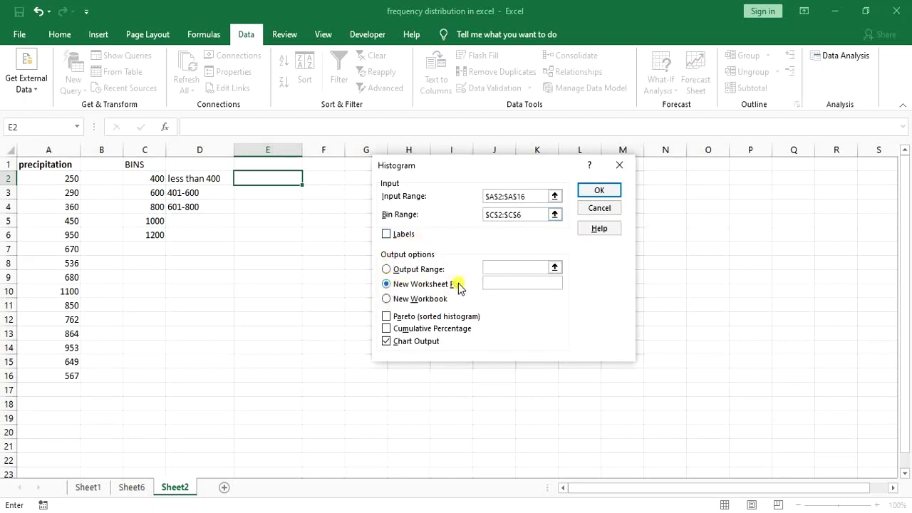
click(386, 343)
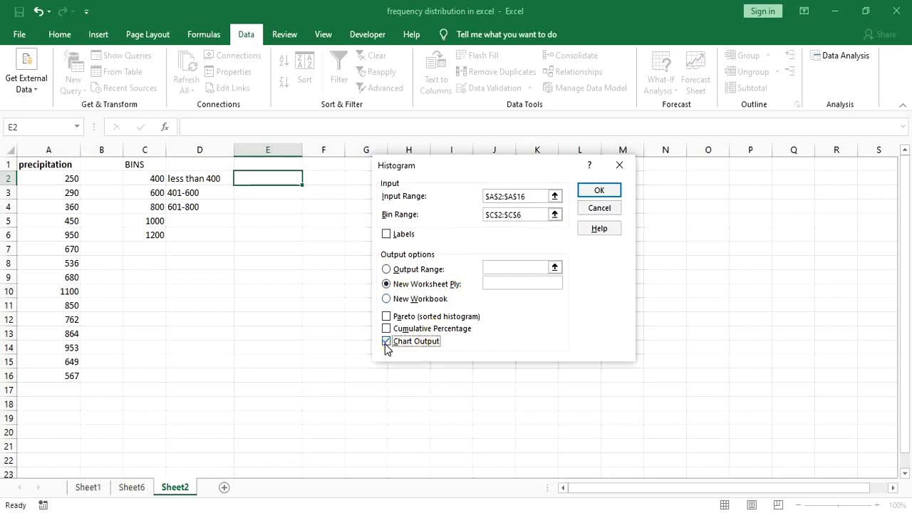
click(594, 191)
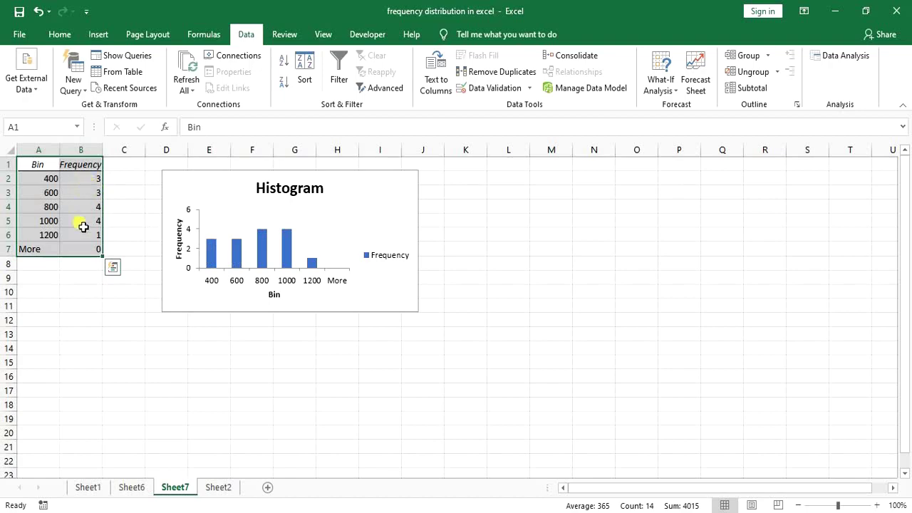
- Compare the PivotTable counts on Sheet6 with the histogram output on Sheet7, and go back to the bins on Sheet2
click(133, 488)
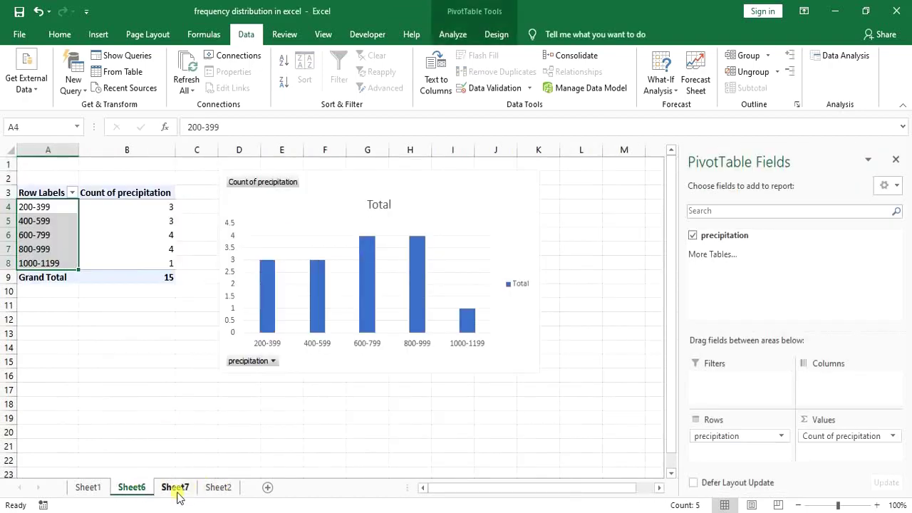
click(176, 489)
click(220, 489)
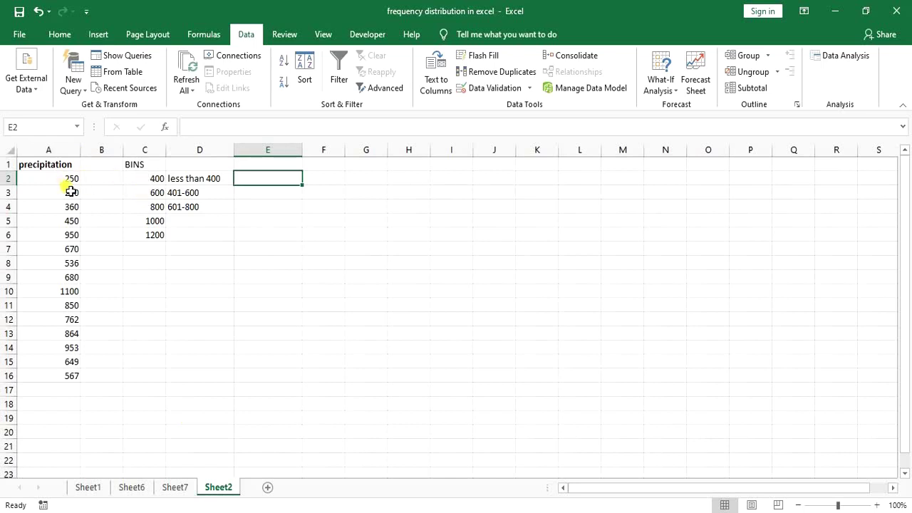
click(158, 183)
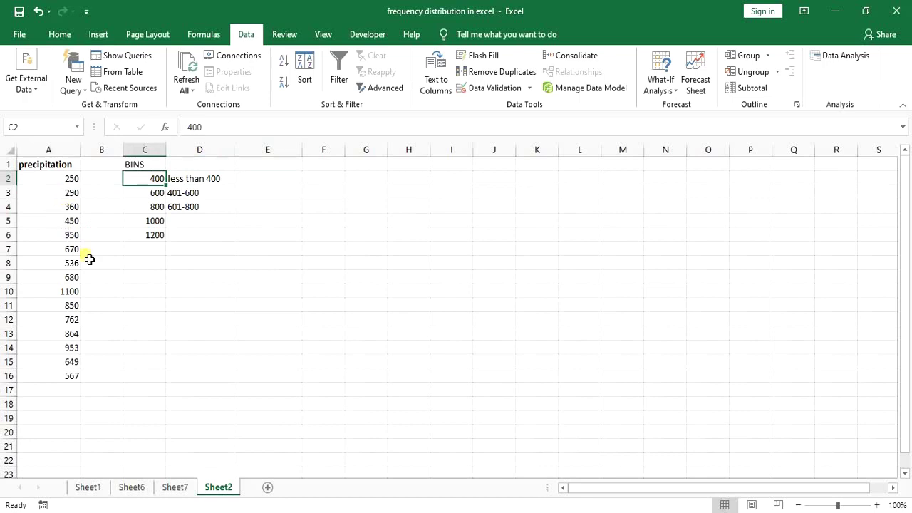
click(72, 394)
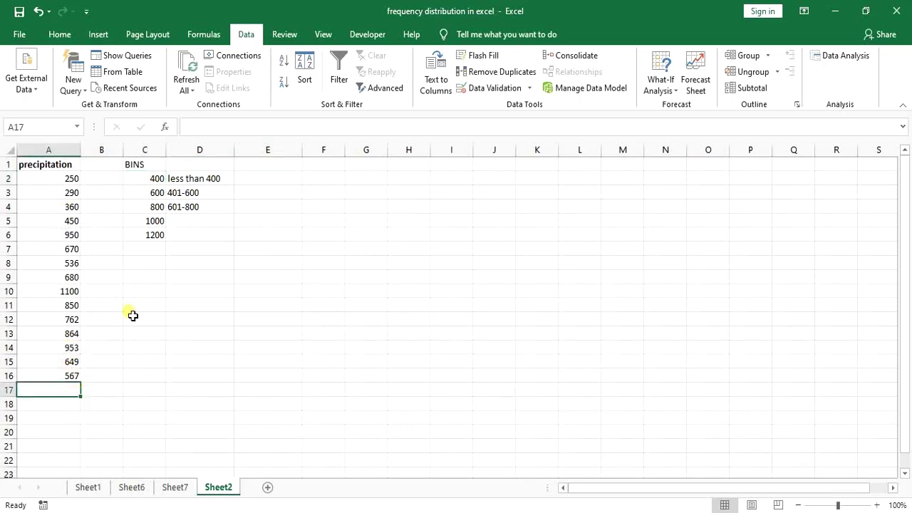
text(400)
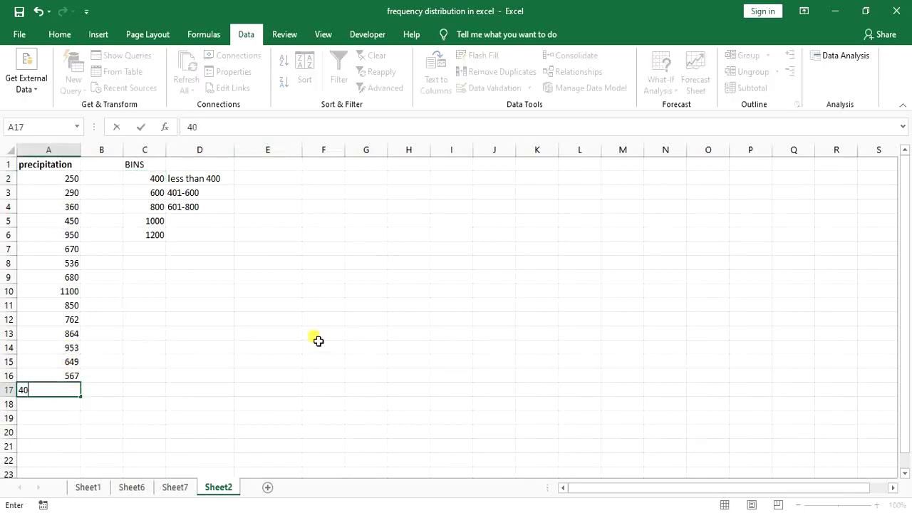
click(183, 332)
click(184, 490)
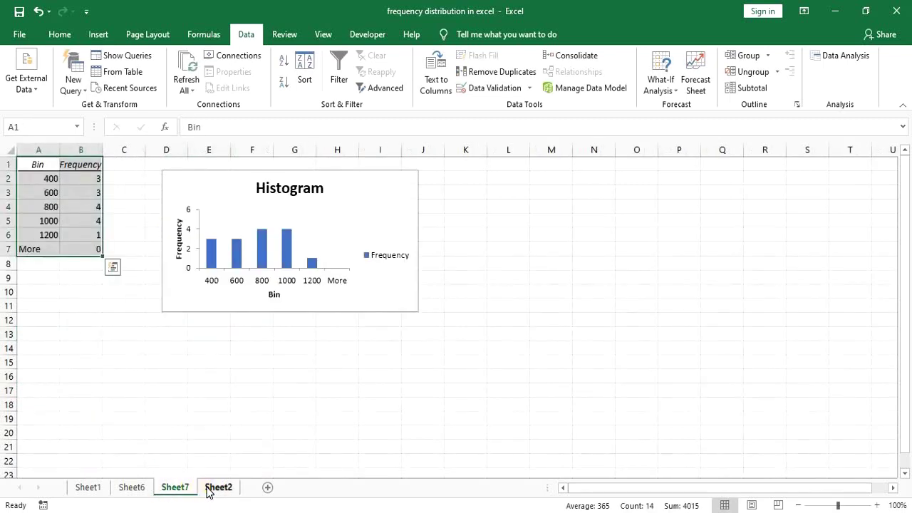
click(207, 489)
key(ctrl+z)
- Check the 400 bin's frequency in the histogram table on Sheet7, and add the value 400 in A17 of Sheet2
click(175, 488)
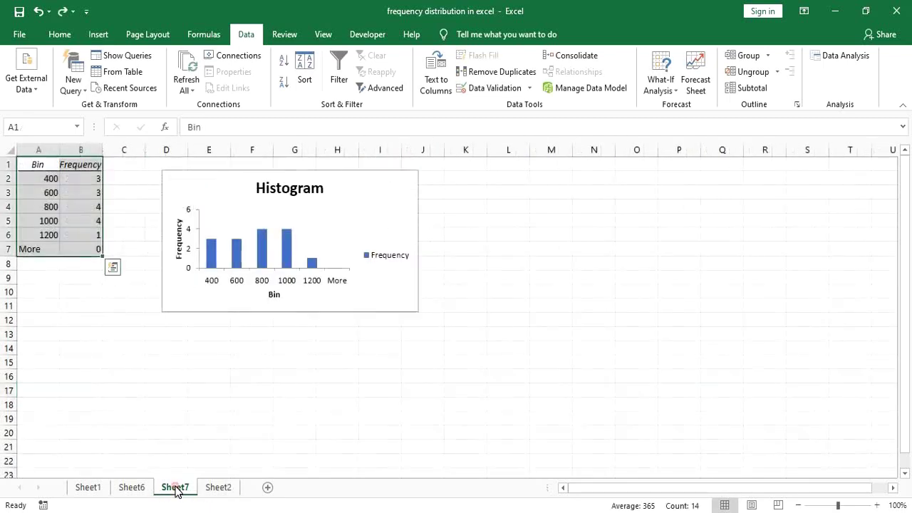
click(76, 294)
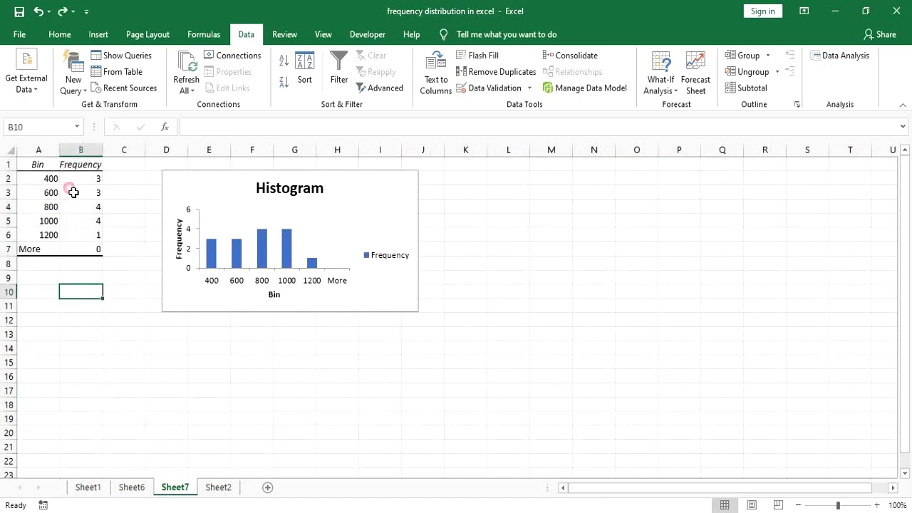
click(78, 179)
click(207, 489)
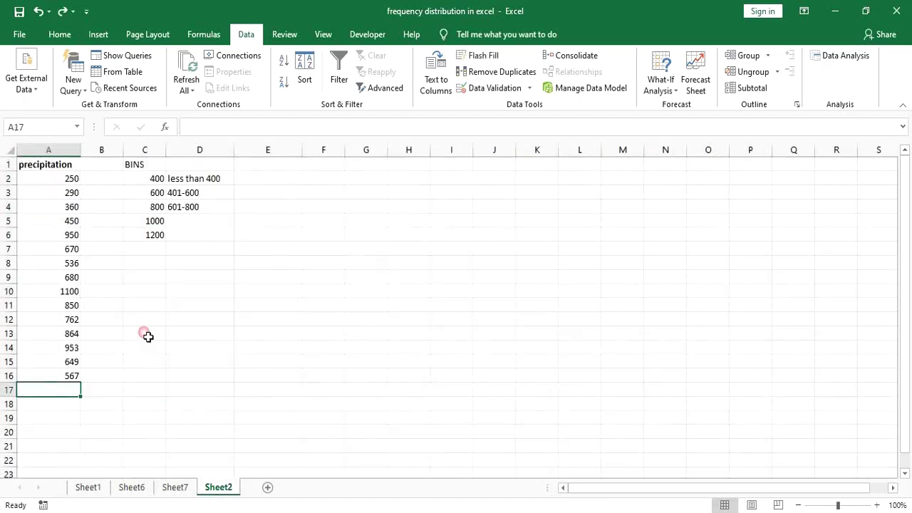
text(400)
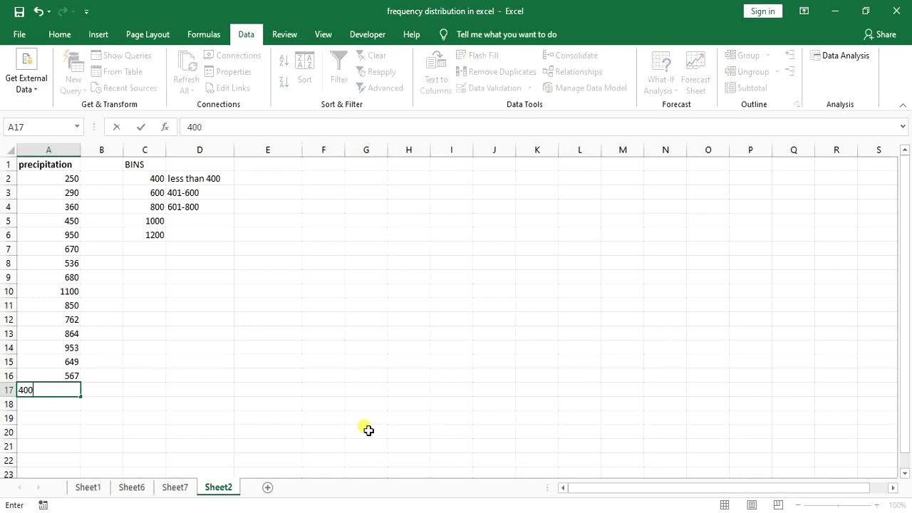
click(527, 207)
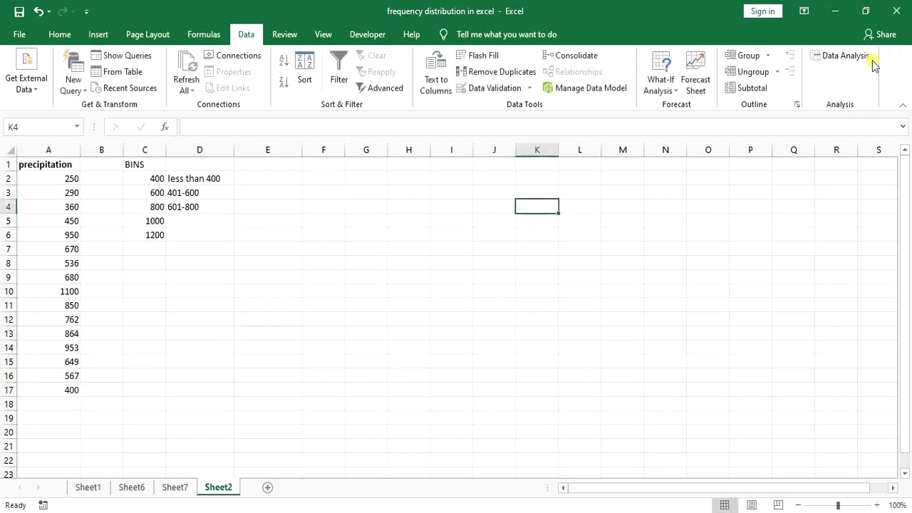
- Change the note in D2 to "less or equal to 400" and widen column D to fit it
click(187, 183)
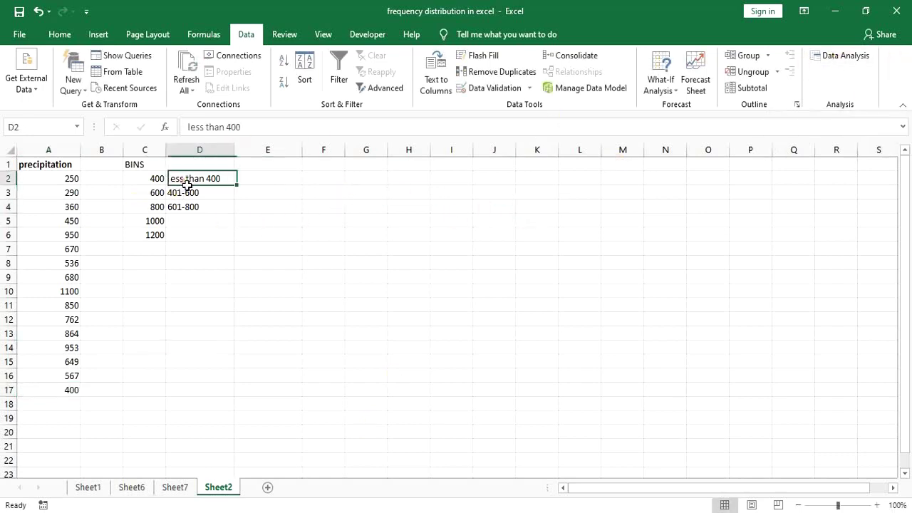
double_click(187, 184)
text(or )
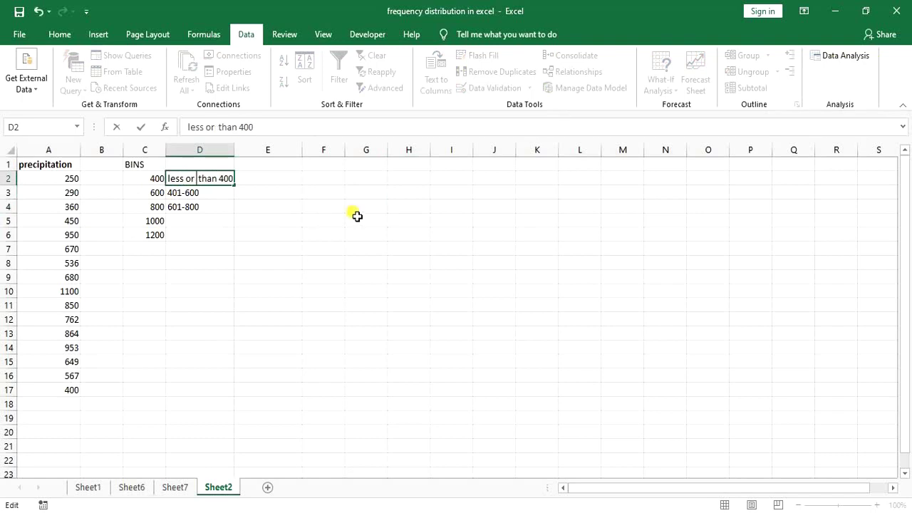
text(e)
text(qual)
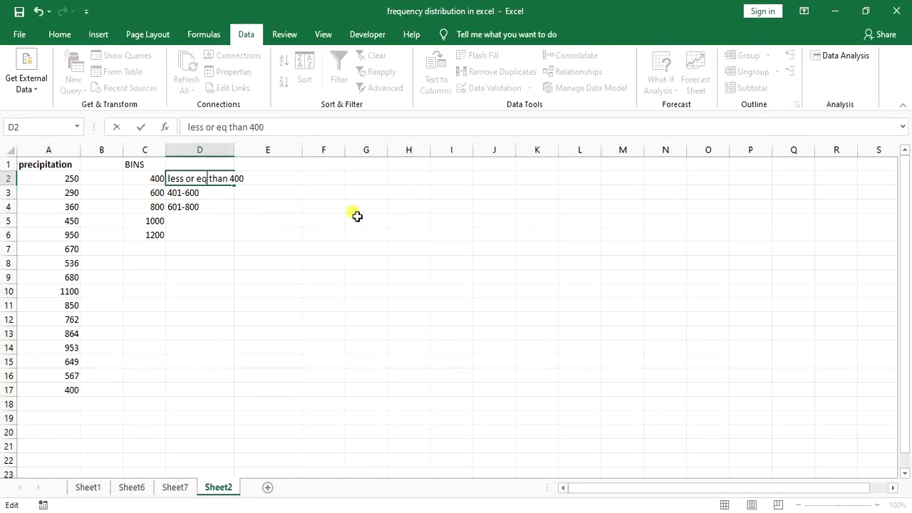
double_click(228, 179)
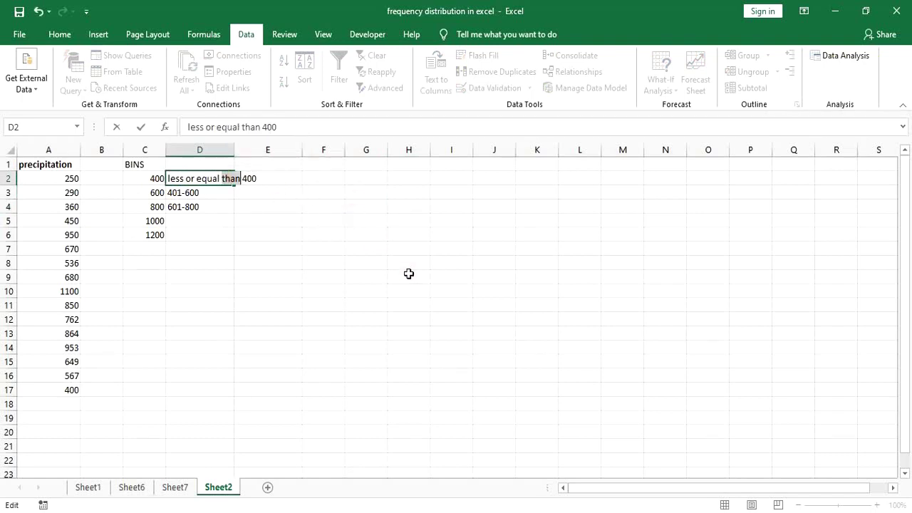
text(to)
click(556, 197)
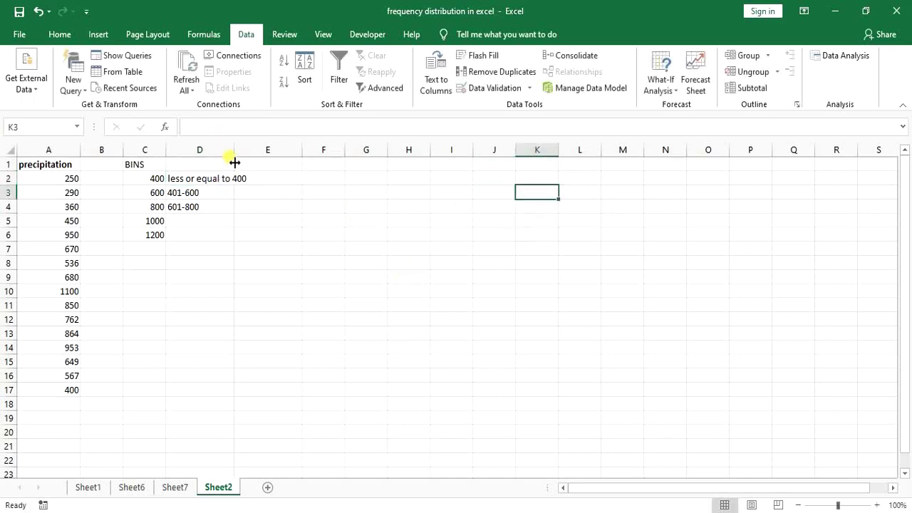
drag(236, 151, 254, 151)
click(210, 193)
- Run the Histogram analysis with input range A2:A17 and bin range C2:C6, sending the output with a chart to a new worksheet
click(839, 56)
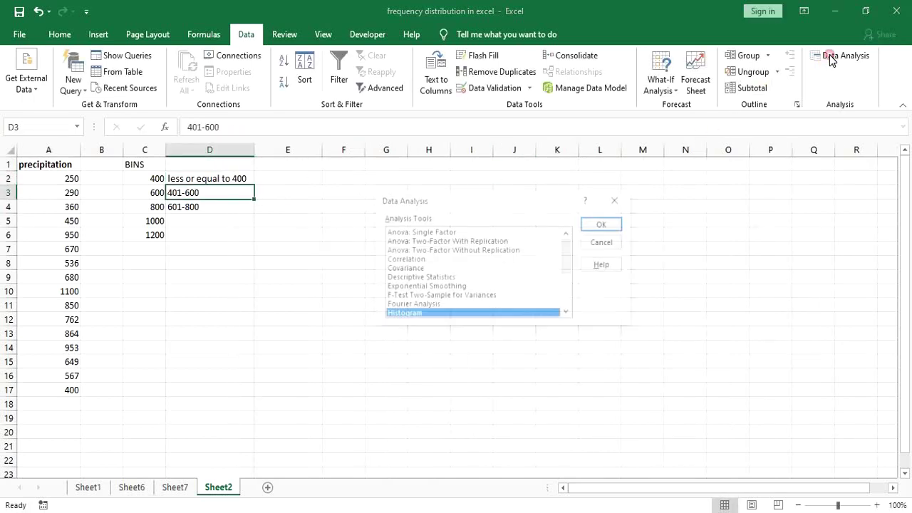
click(602, 226)
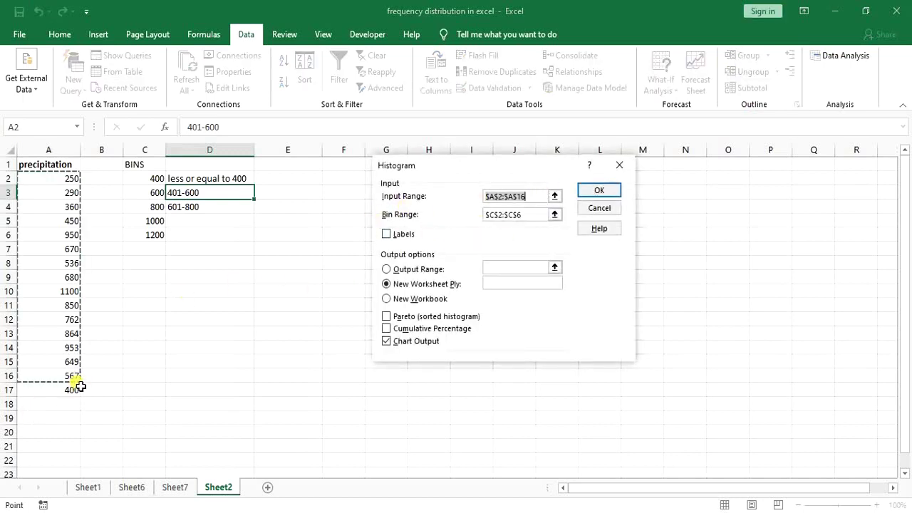
click(555, 196)
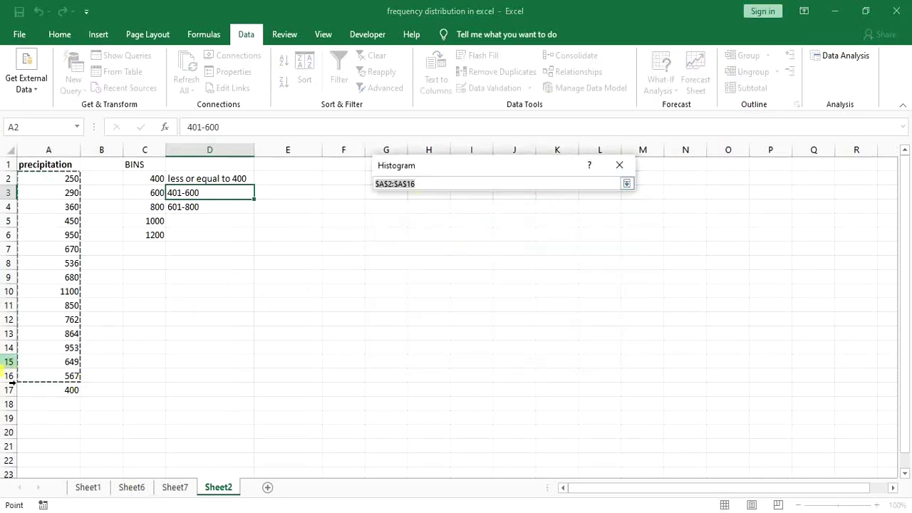
click(67, 390)
drag(68, 392, 68, 179)
click(626, 183)
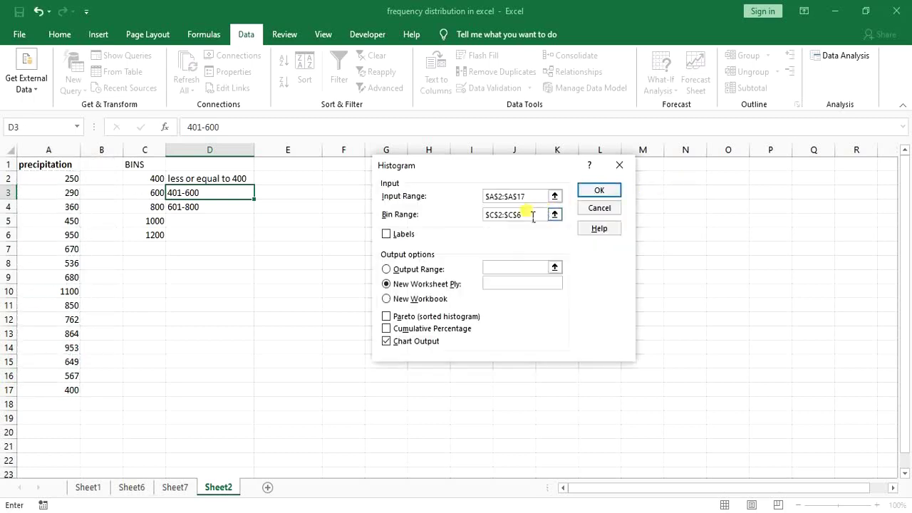
click(599, 191)
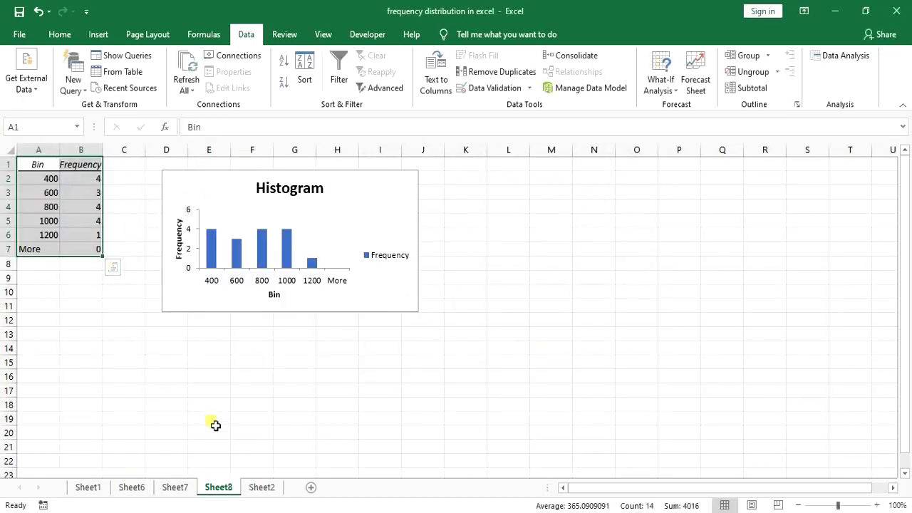
- Compare the 400 bin's frequency on Sheet7 with the new histogram output on Sheet8
click(178, 488)
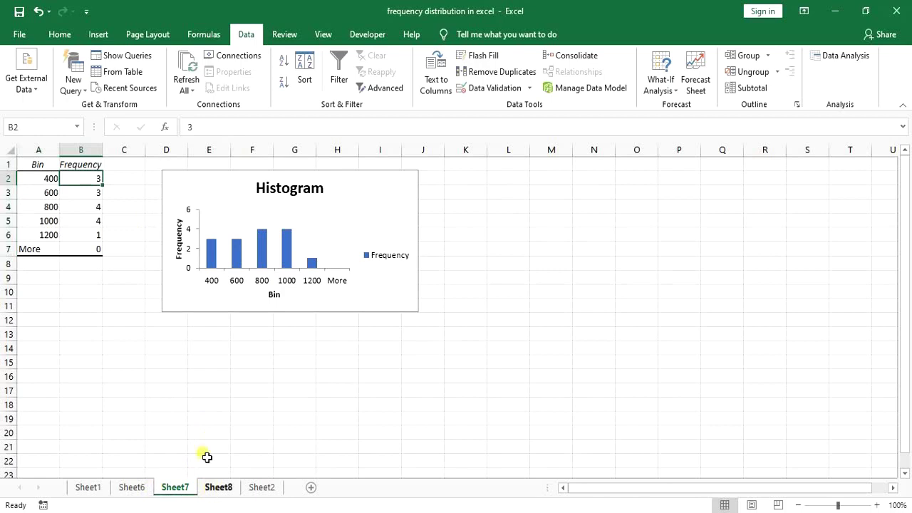
click(85, 182)
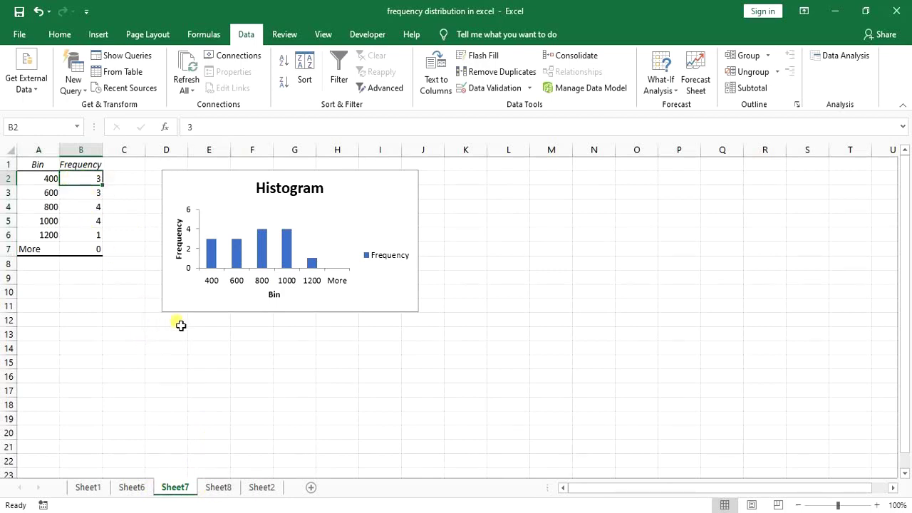
click(221, 488)
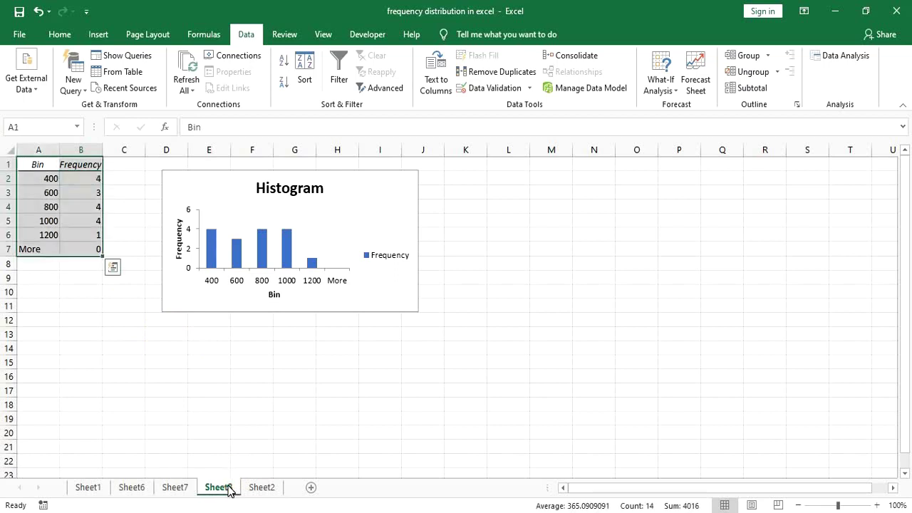
click(48, 208)
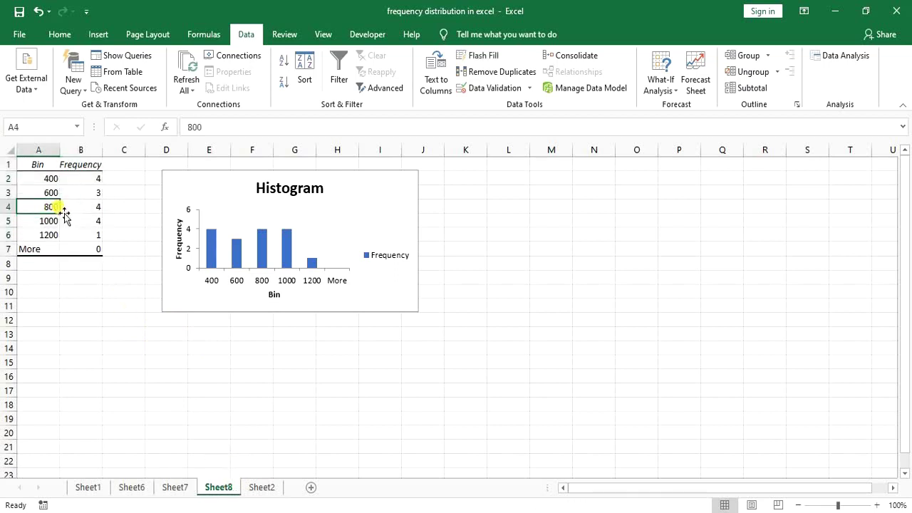